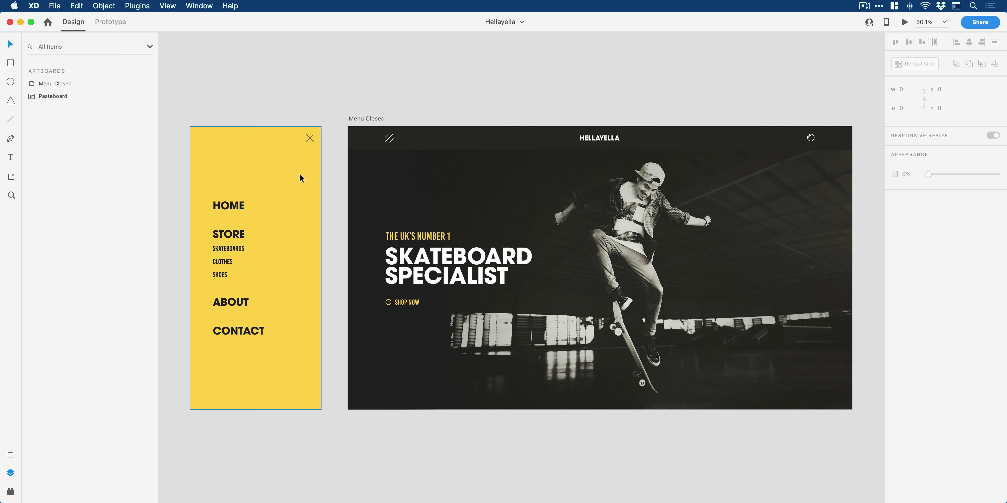
- Inspect the side menu group's layers and the hero image on Menu Closed
{"action": "left_click", "coordinate": [300, 173]}
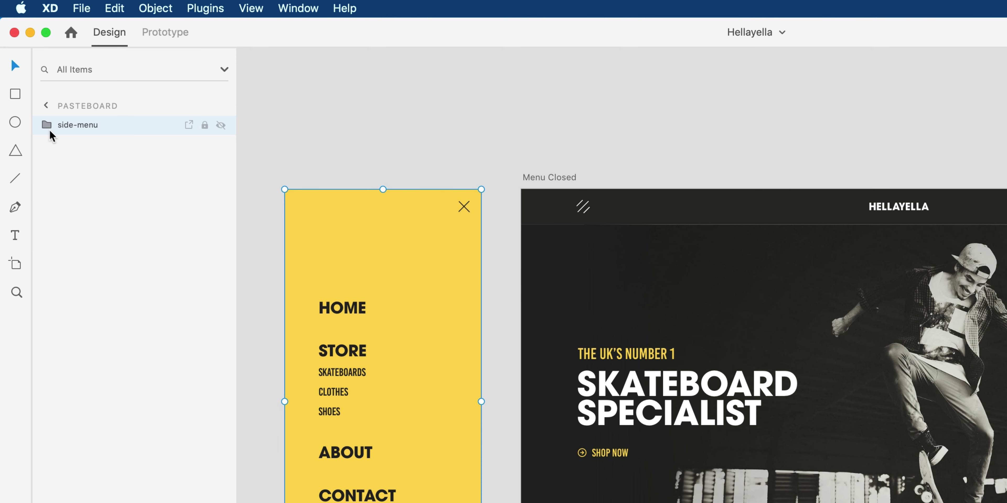
{"action": "left_click", "coordinate": [45, 126]}
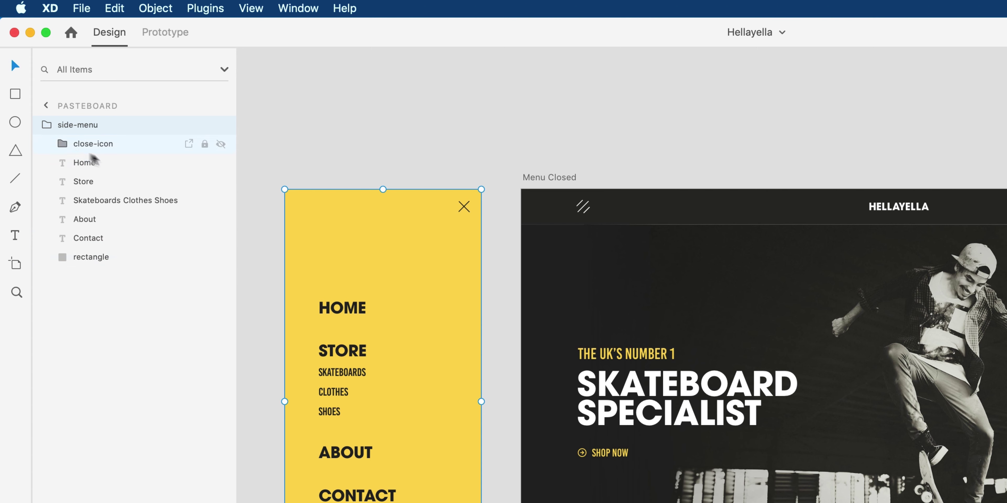
{"action": "left_click", "coordinate": [905, 424]}
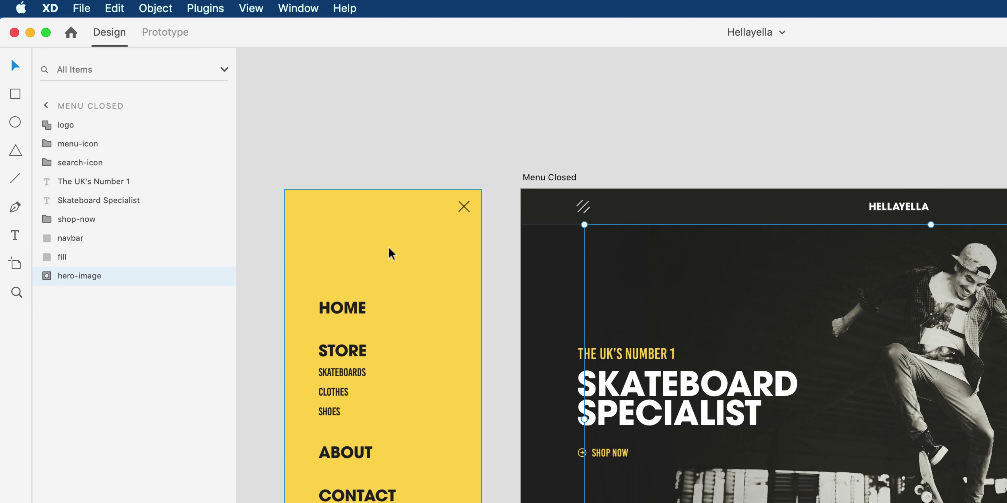
{"action": "left_click", "coordinate": [387, 247]}
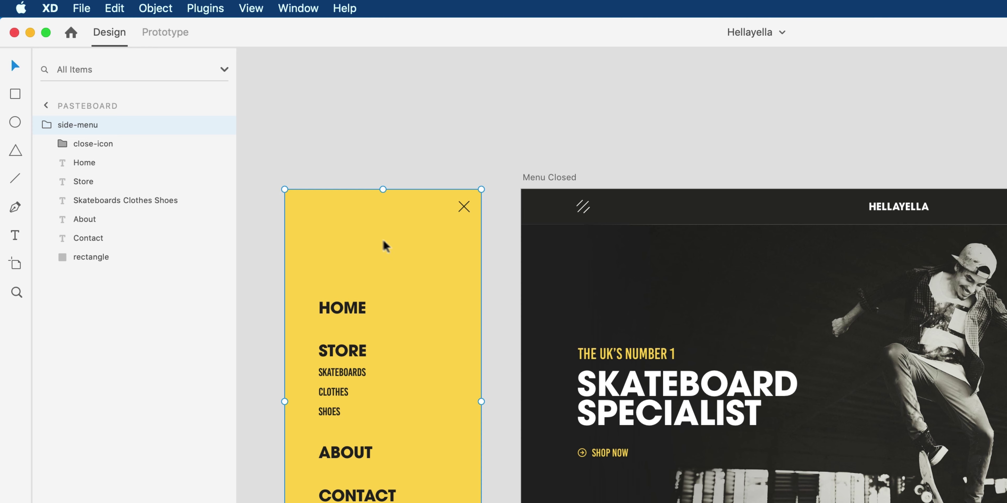
{"action": "left_click", "coordinate": [47, 125]}
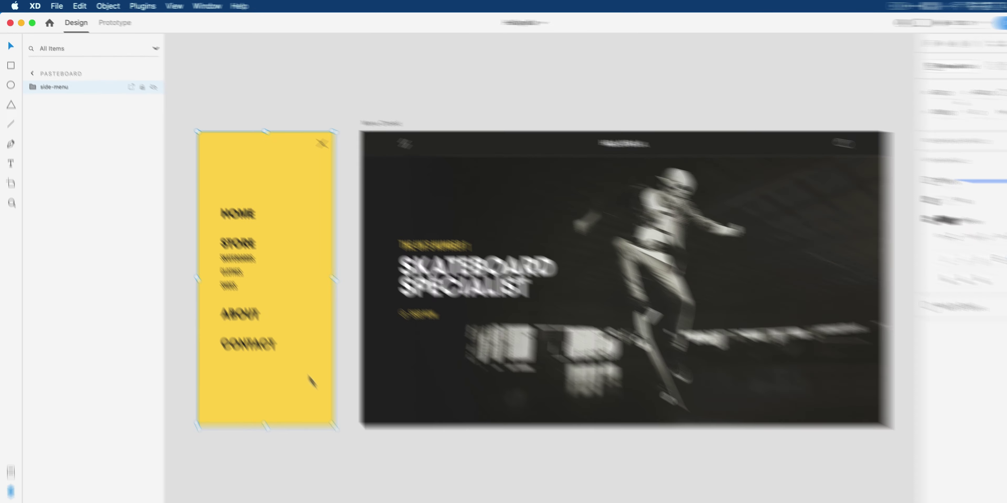
{"action": "left_click", "coordinate": [760, 502]}
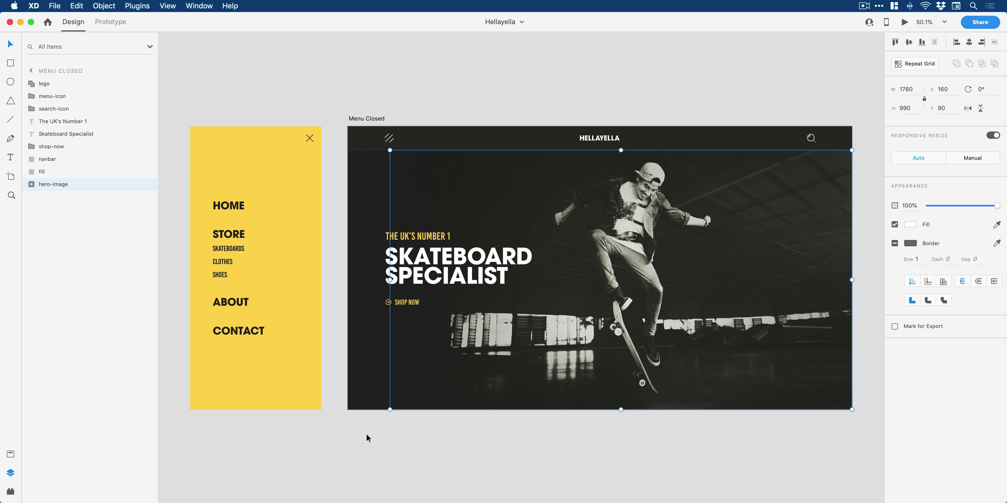
- Group every Menu Closed layer and name the group homepage-content
{"action": "left_click_drag", "start_coordinate": [357, 437], "coordinate": [840, 137]}
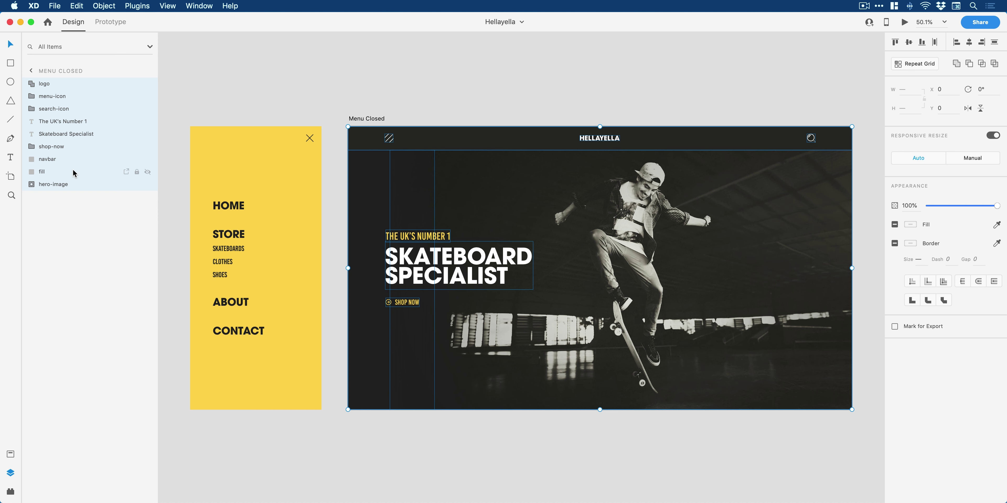
{"action": "right_click", "coordinate": [509, 224]}
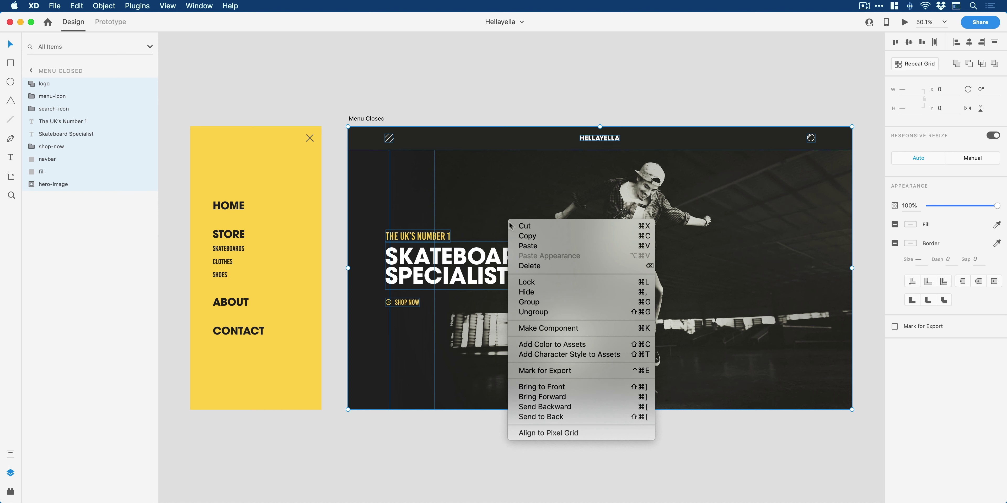
{"action": "left_click", "coordinate": [548, 302]}
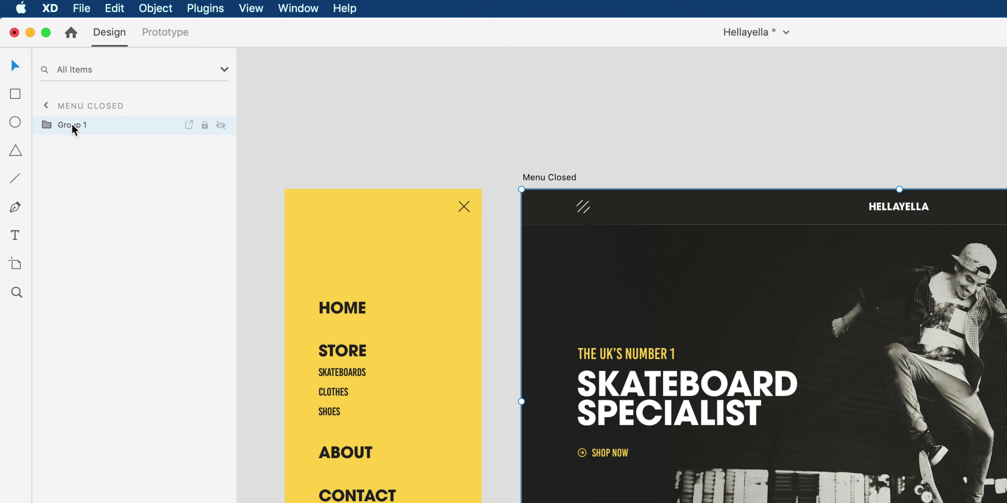
{"action": "double_click", "coordinate": [72, 123]}
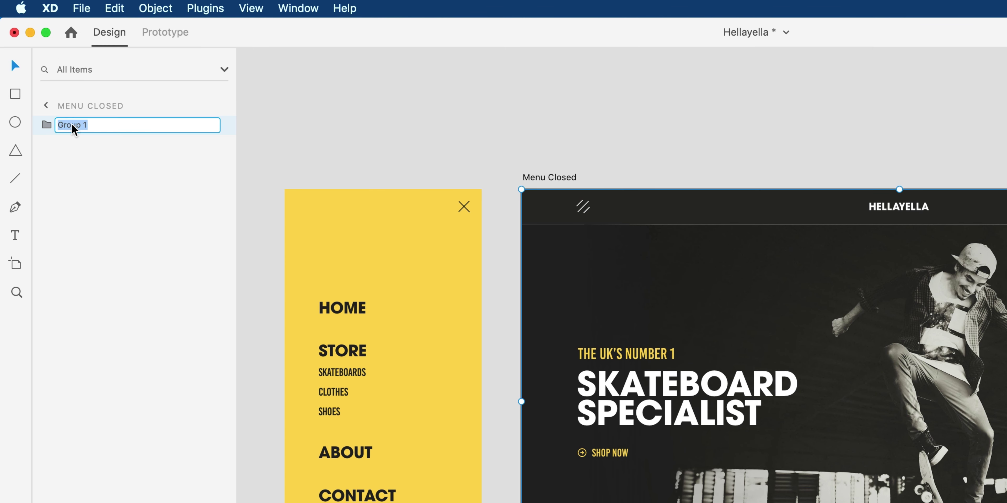
{"action": "type", "text": "homepage-content"}
{"action": "key", "text": "Return"}
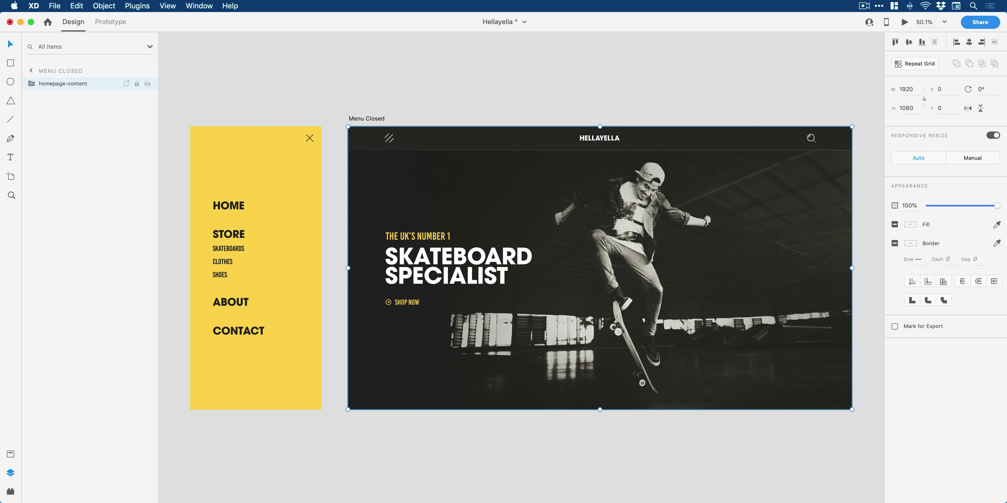
- Duplicate the Menu Closed artboard and name the copy 'Menu Open'
{"action": "left_click", "coordinate": [367, 120]}
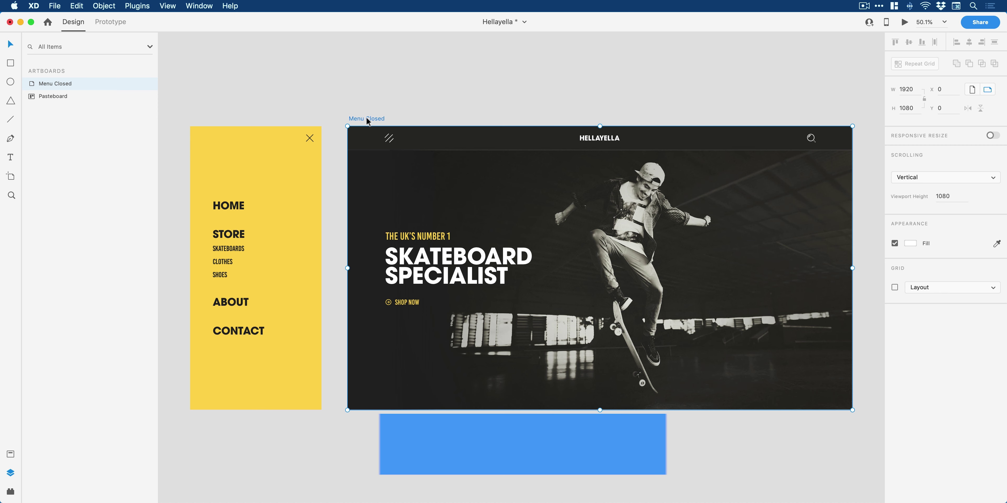
{"action": "key", "text": "super+d"}
{"action": "double_click", "coordinate": [306, 118]}
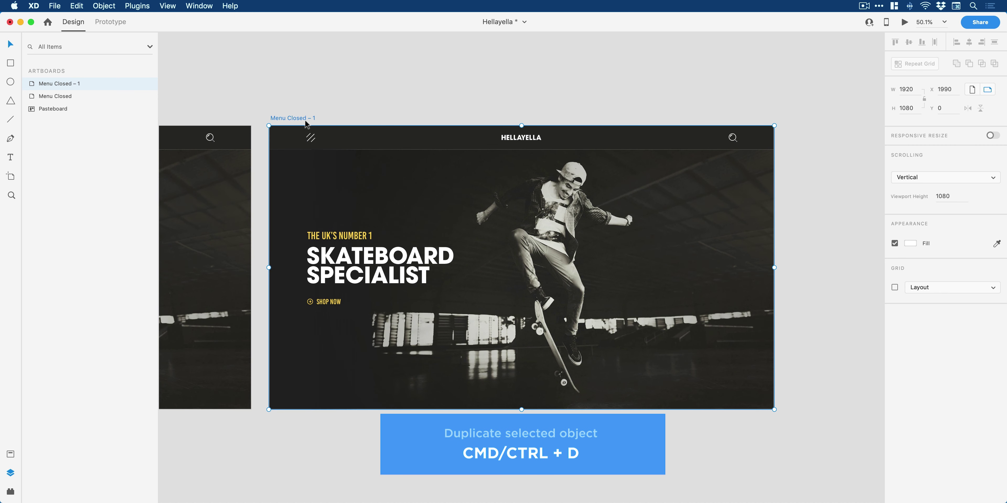
{"action": "type", "text": "Menu"}
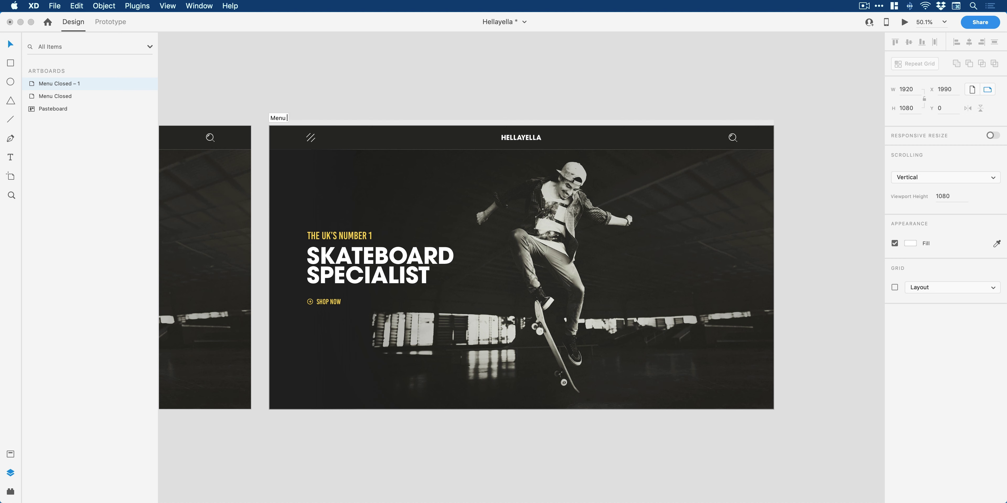
{"action": "type", "text": " OPen"}
{"action": "key", "text": "BackSpace"}
{"action": "key", "text": "BackSpace"}
{"action": "type", "text": "en"}
{"action": "key", "text": "Return"}
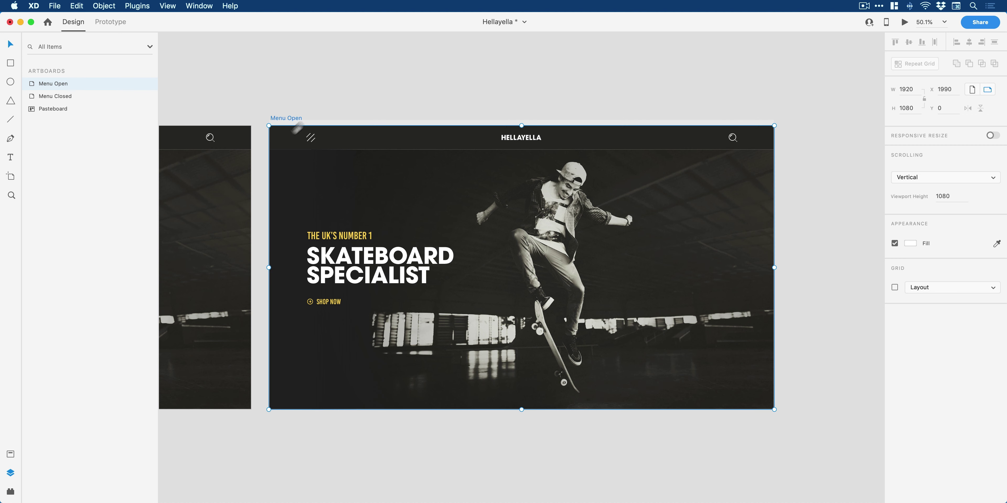
- Move the yellow side menu group onto Menu Open's left edge
{"action": "scroll", "coordinate": [234, 191], "scroll_direction": "left", "scroll_amount": 15}
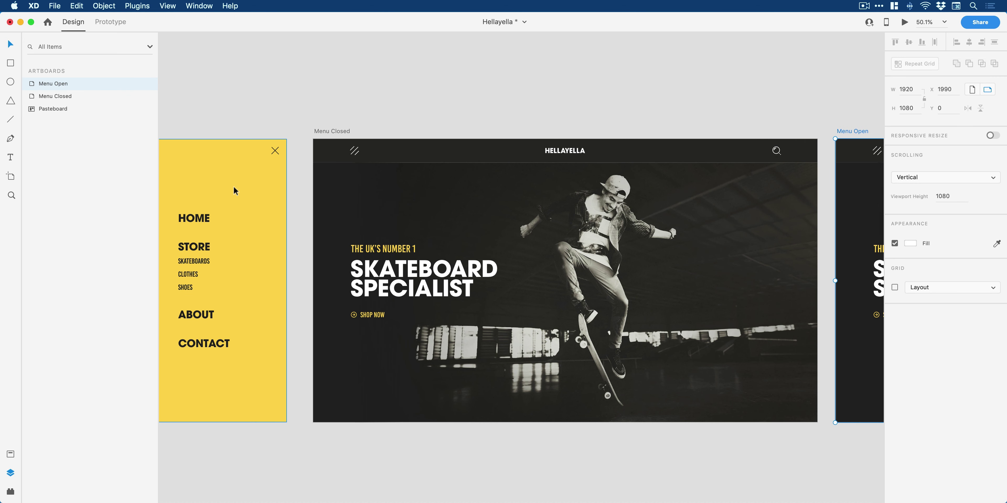
{"action": "left_click", "coordinate": [234, 190]}
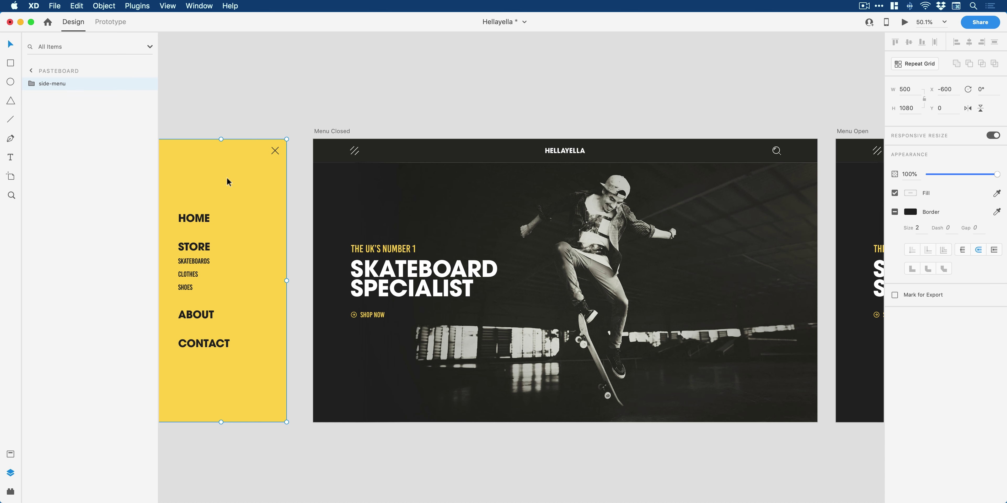
{"action": "key", "text": "super+minus"}
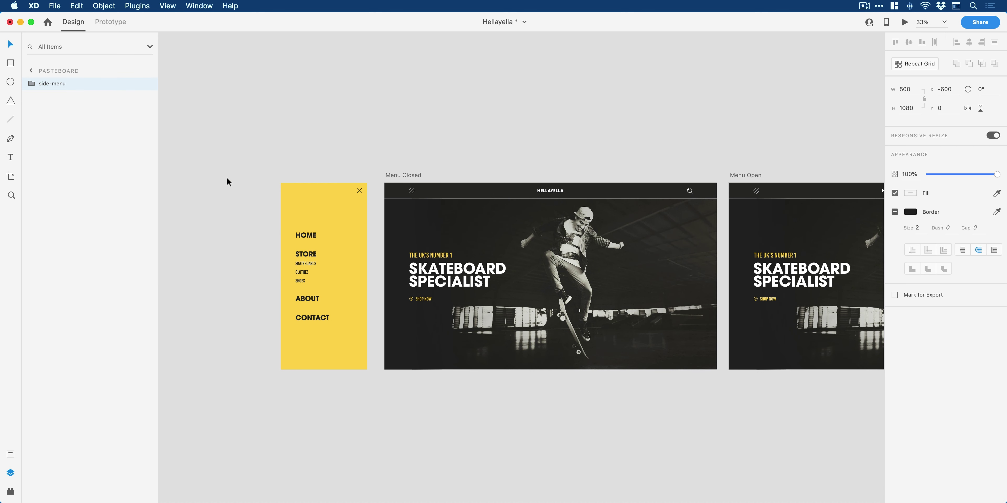
{"action": "left_click_drag", "start_coordinate": [301, 215], "coordinate": [475, 226]}
- Push homepage-content right past the side menu, then fit both artboards in view
{"action": "scroll", "coordinate": [479, 229], "scroll_direction": "up", "scroll_amount": 5}
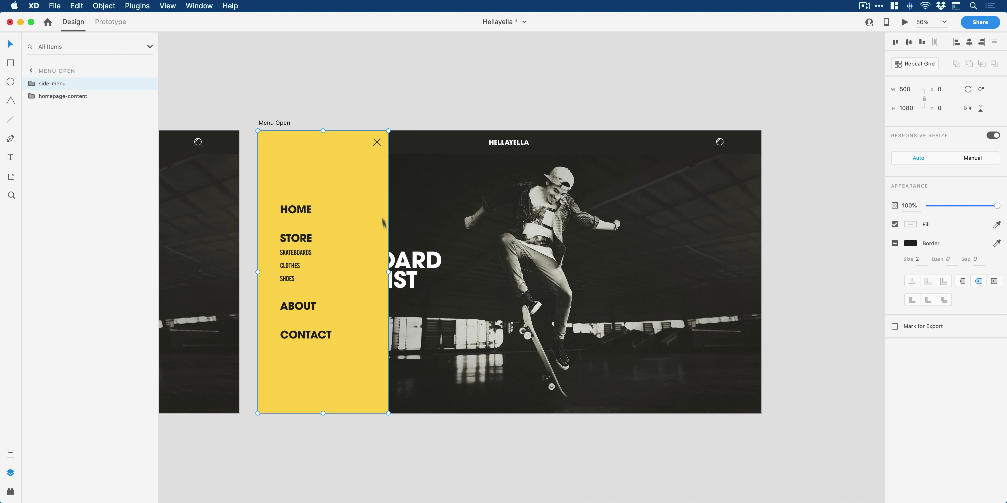
{"action": "left_click", "coordinate": [546, 207]}
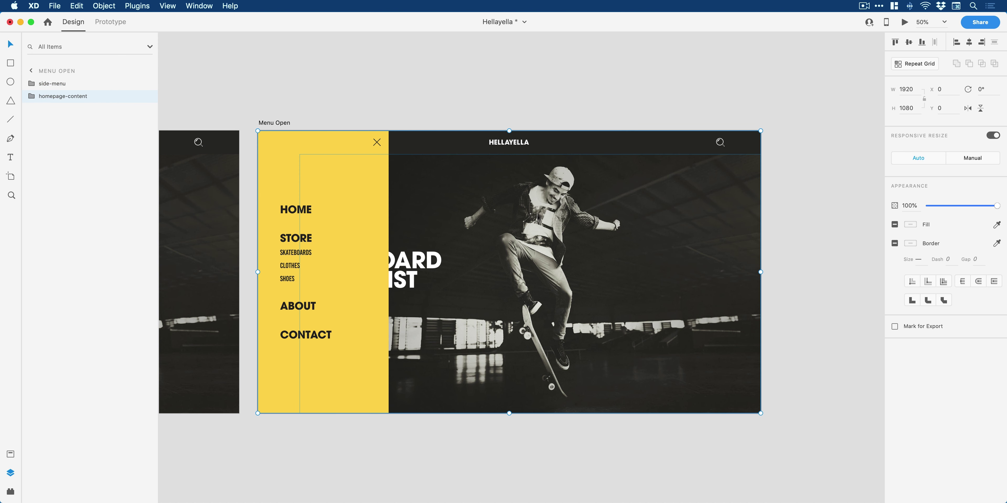
{"action": "left_click_drag", "start_coordinate": [515, 217], "coordinate": [638, 217]}
{"action": "left_click", "coordinate": [563, 77]}
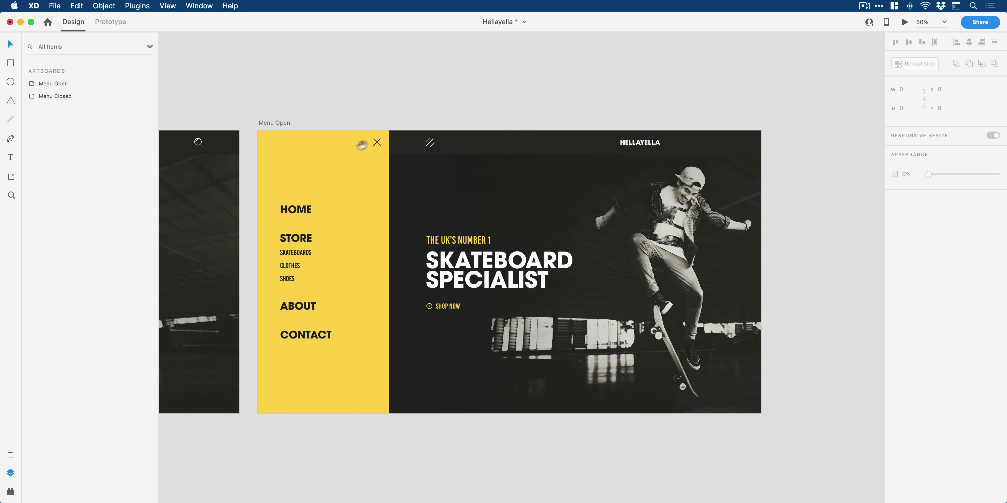
{"action": "left_click_drag", "start_coordinate": [362, 145], "coordinate": [566, 149]}
{"action": "key", "text": "super+0"}
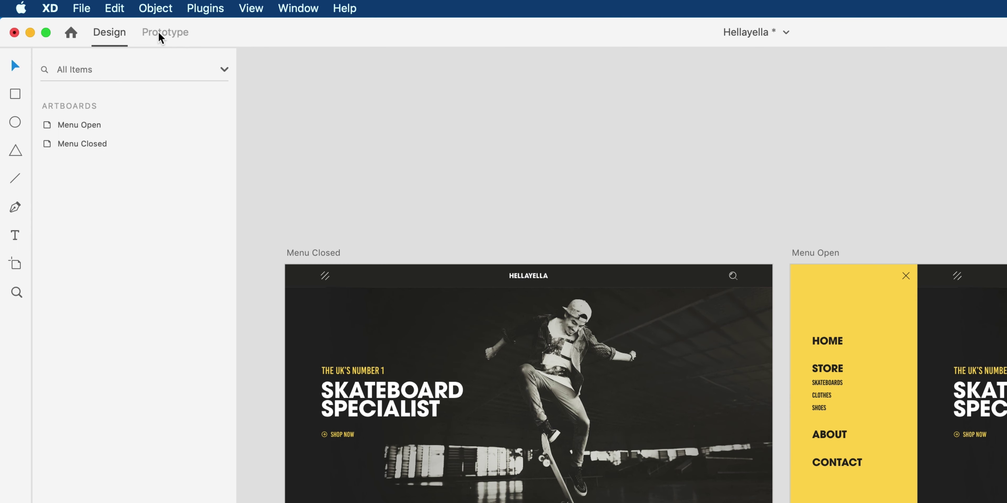
- In Prototype mode, zoom in and select the menu icon inside homepage-content
{"action": "left_click", "coordinate": [105, 20]}
{"action": "key", "text": "z"}
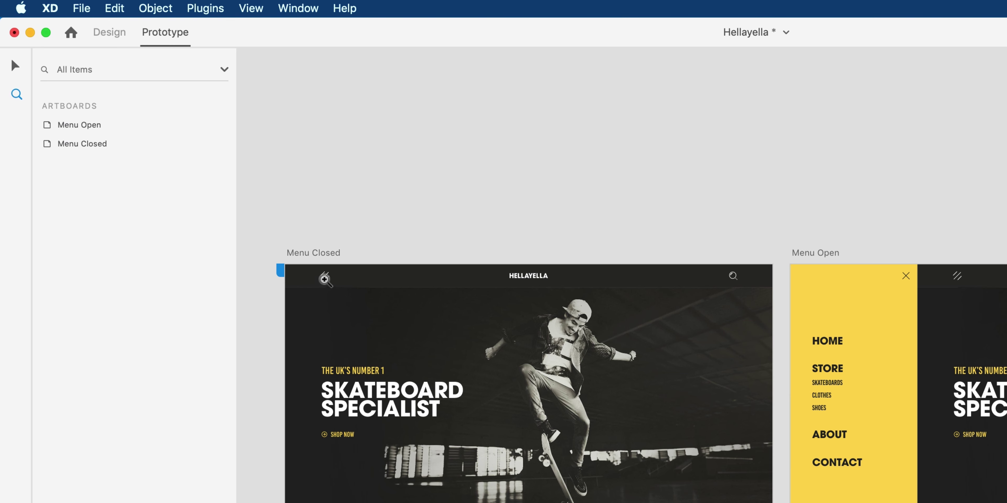
{"action": "left_click", "coordinate": [325, 278]}
{"action": "key", "text": "v"}
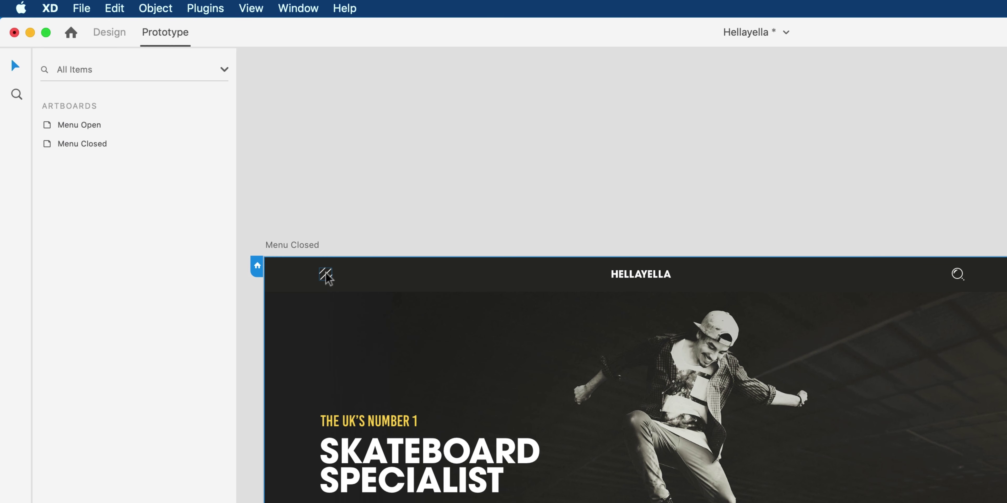
{"action": "left_click", "coordinate": [326, 275]}
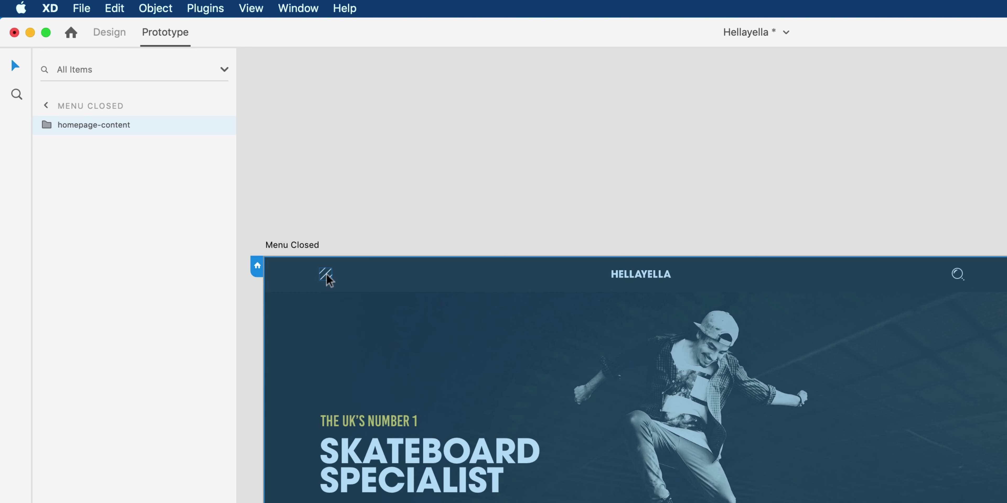
{"action": "double_click", "coordinate": [326, 275]}
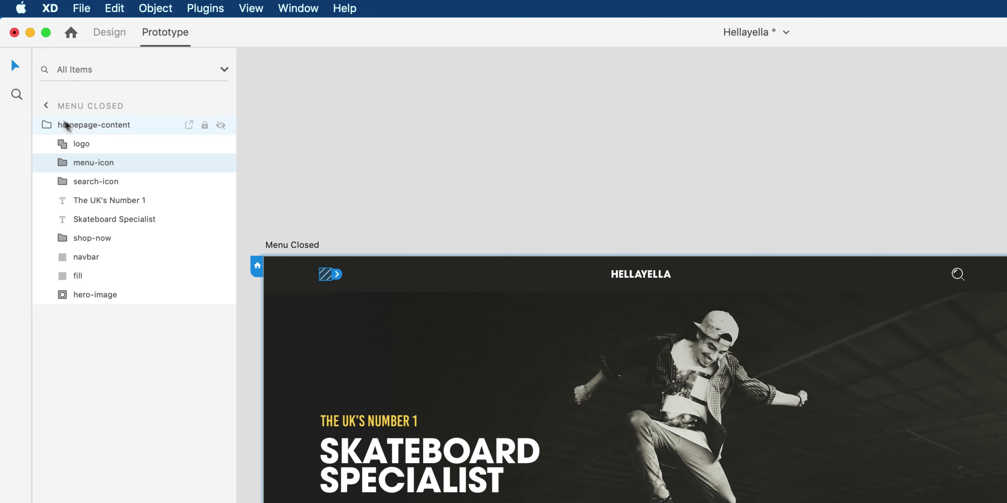
- Expand and collapse the homepage-content and menu-icon groups in the Layers panel
{"action": "left_click", "coordinate": [46, 125]}
{"action": "left_click", "coordinate": [46, 125]}
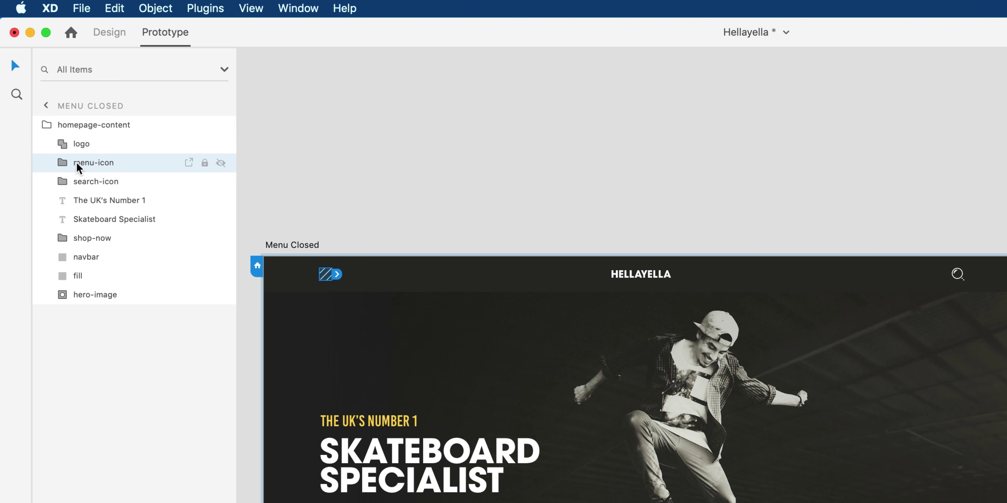
{"action": "left_click", "coordinate": [63, 162]}
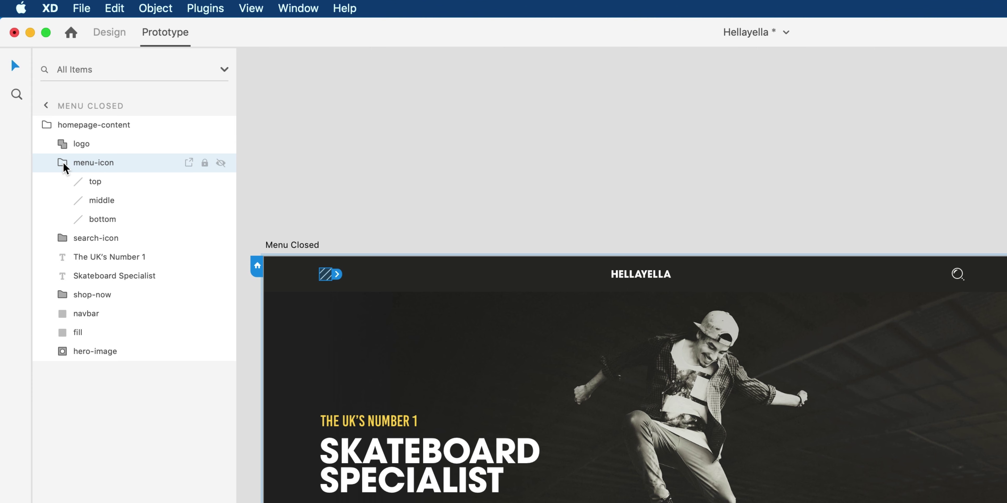
{"action": "left_click", "coordinate": [62, 162]}
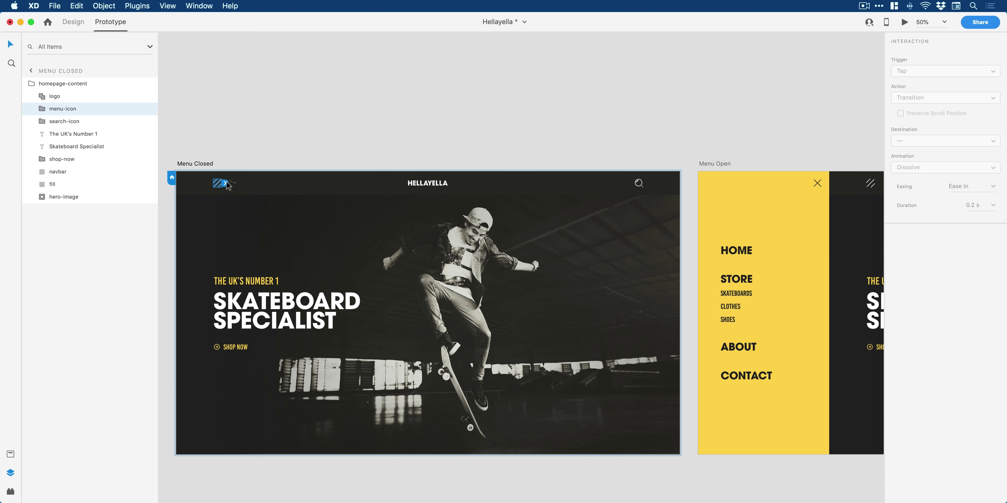
- Wire the menu icon to Menu Open using Auto-Animate, Ease In-Out, 0.5 s duration
{"action": "left_click_drag", "start_coordinate": [225, 182], "coordinate": [852, 210]}
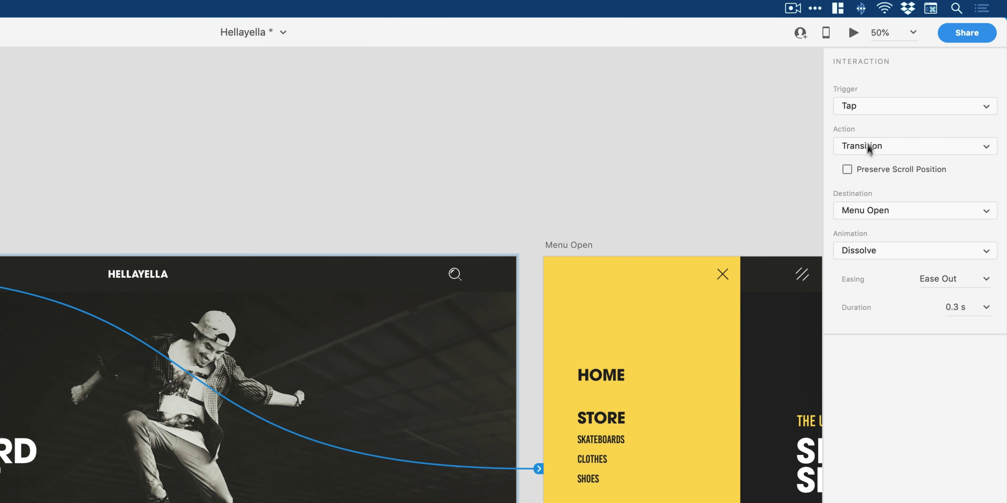
{"action": "left_click", "coordinate": [888, 148]}
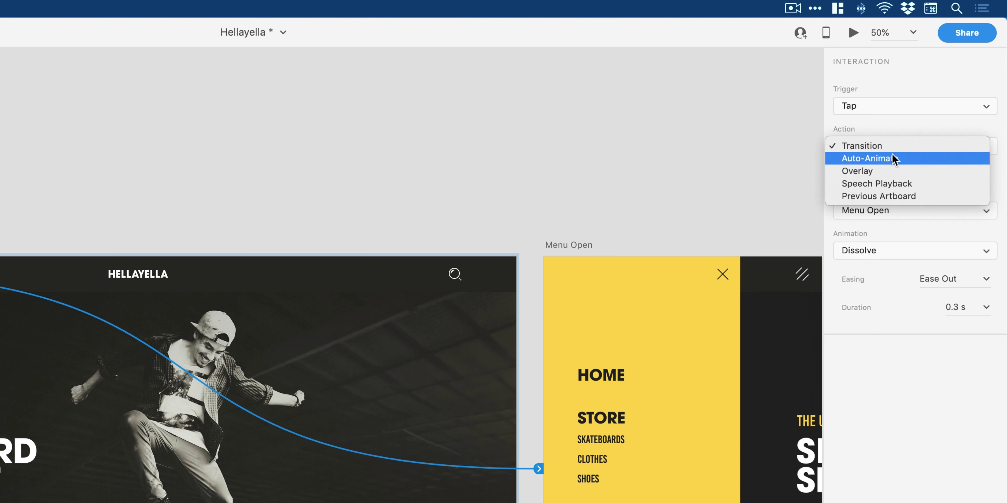
{"action": "left_click", "coordinate": [891, 157]}
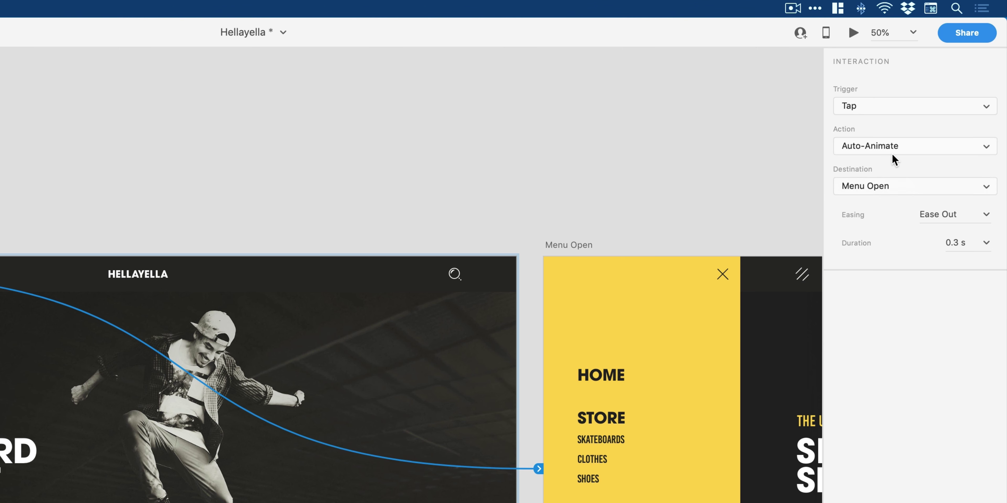
{"action": "left_click", "coordinate": [985, 215]}
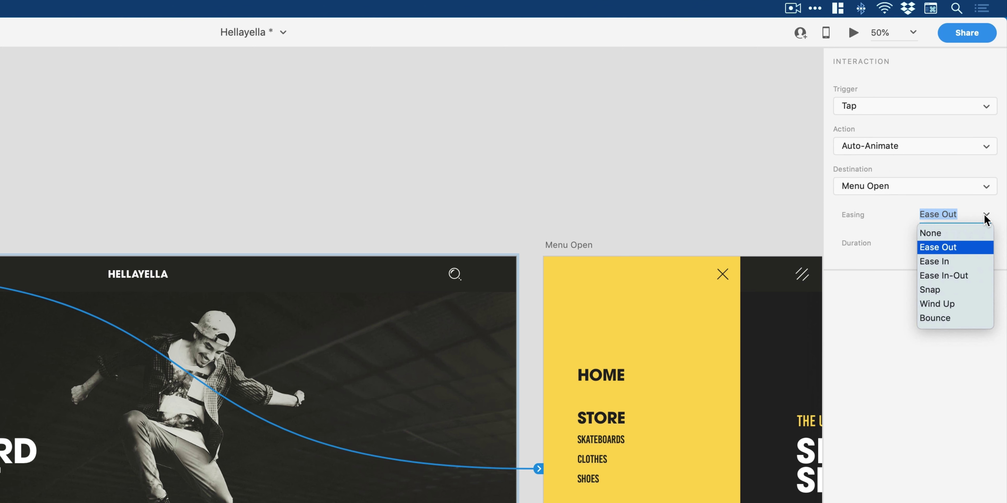
{"action": "left_click", "coordinate": [953, 276]}
{"action": "left_click", "coordinate": [970, 244]}
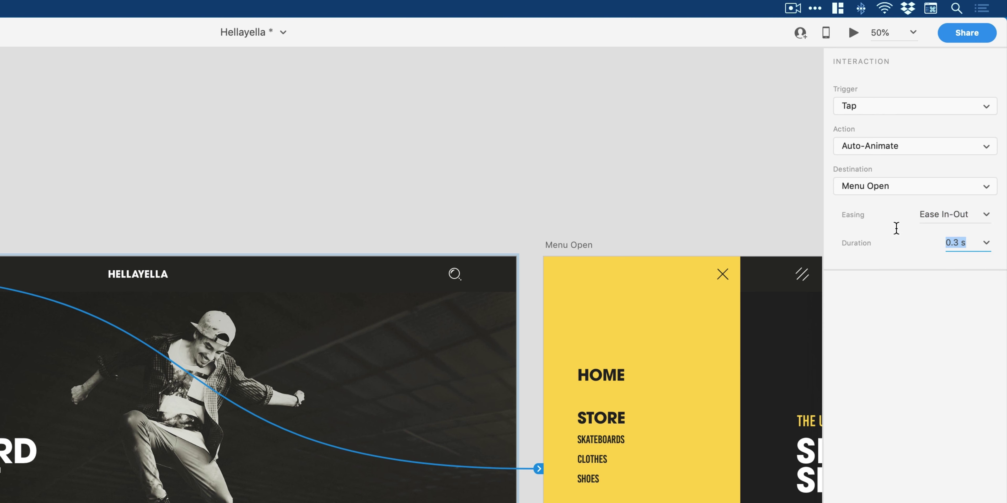
{"action": "type", "text": "0.5"}
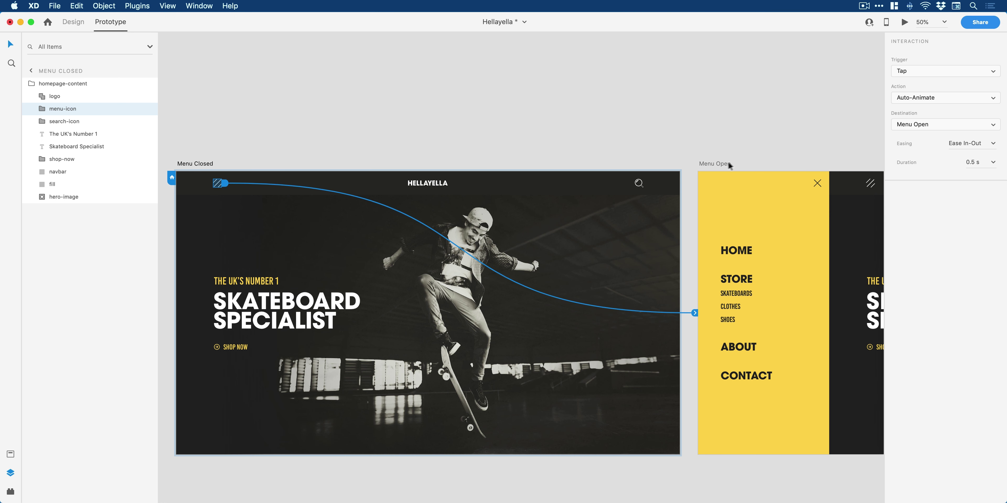
- Wire Menu Open's close icon back to Menu Closed with the Previous Artboard action
{"action": "left_click", "coordinate": [711, 164]}
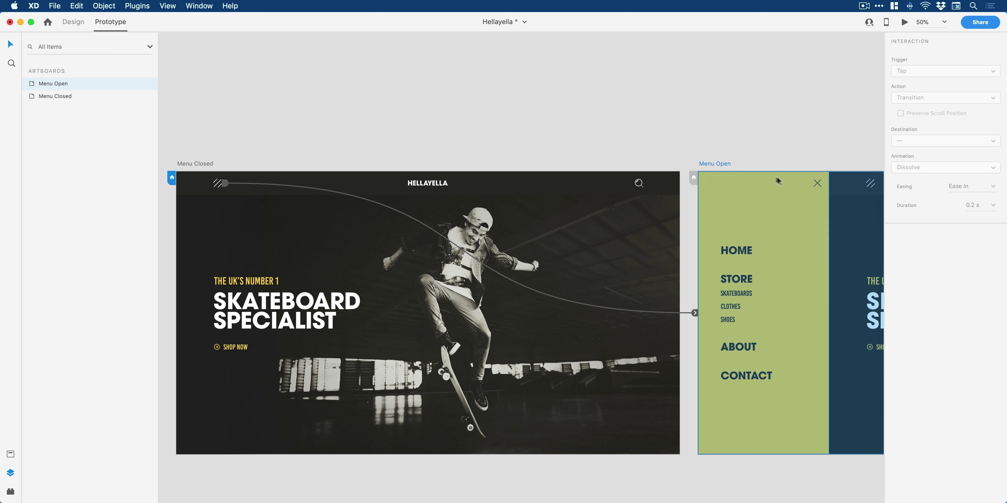
{"action": "double_click", "coordinate": [817, 185]}
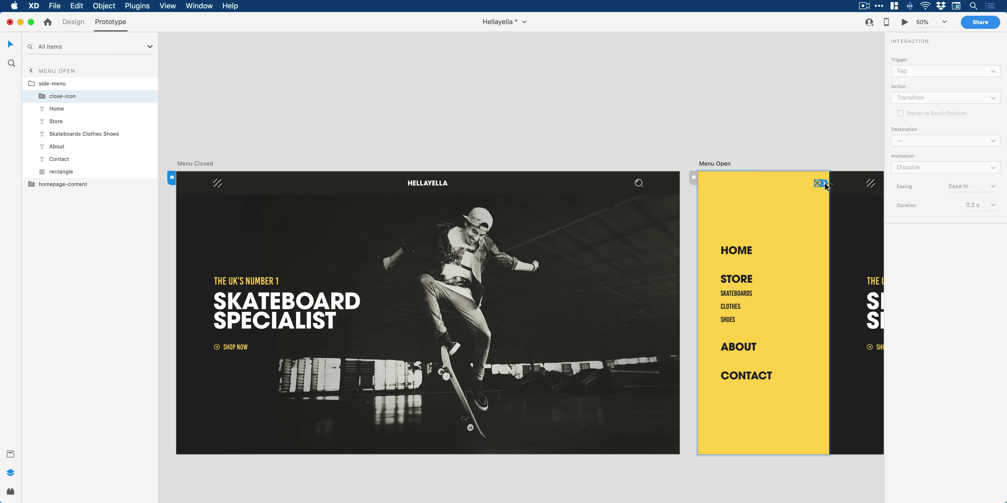
{"action": "left_click_drag", "start_coordinate": [825, 183], "coordinate": [567, 222]}
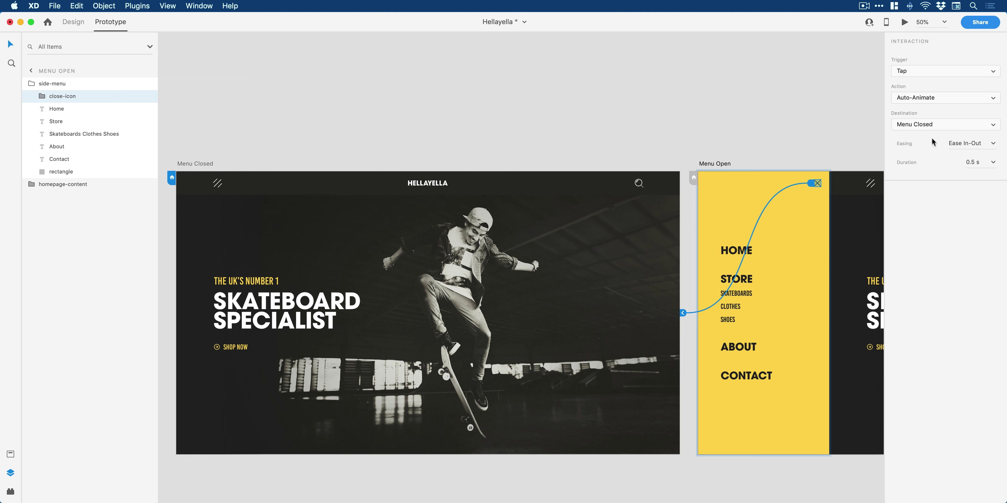
{"action": "left_click", "coordinate": [928, 97]}
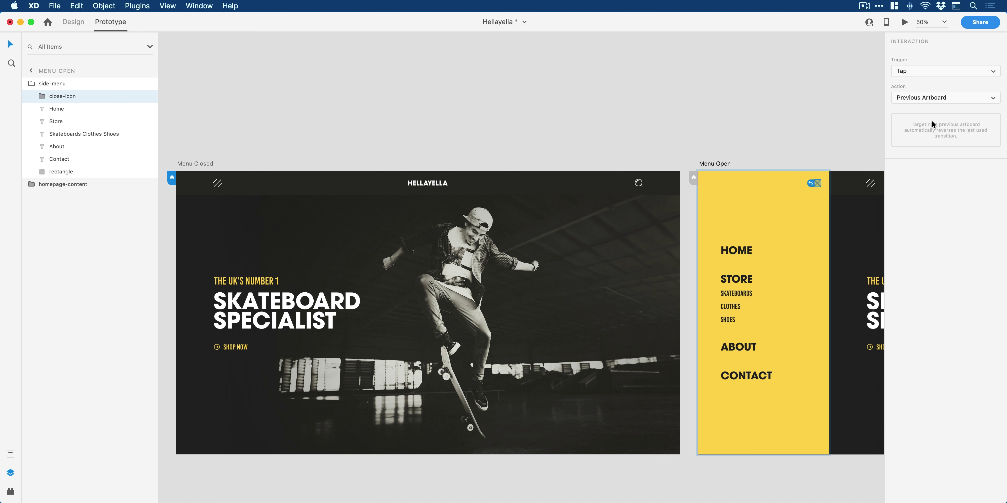
- Zoom out to both artboards, return to Design mode and select the side-menu group
{"action": "left_click", "coordinate": [708, 112]}
{"action": "key", "text": "super+0"}
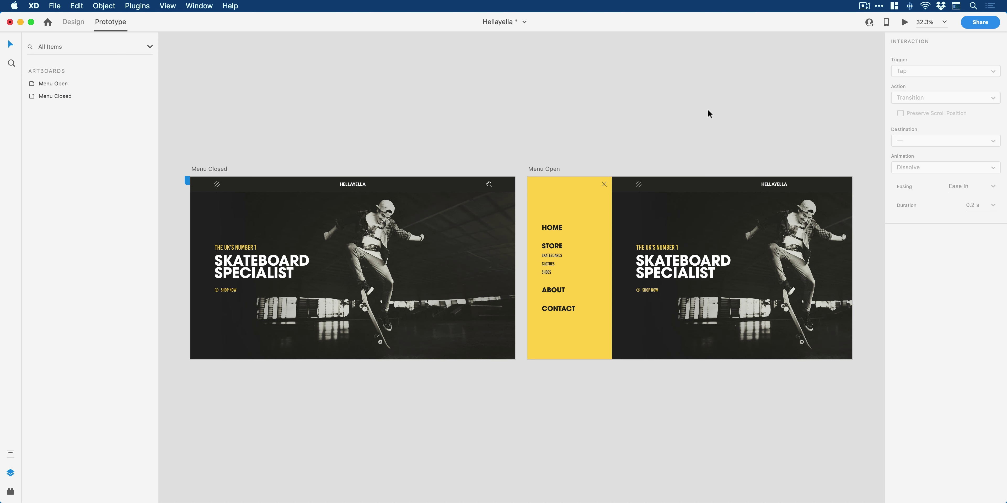
{"action": "left_click", "coordinate": [65, 23]}
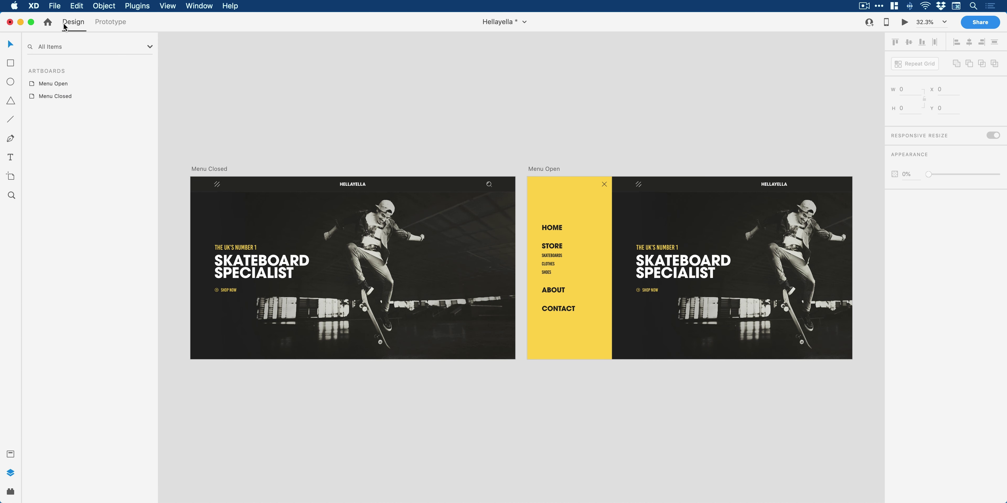
{"action": "left_click", "coordinate": [563, 213]}
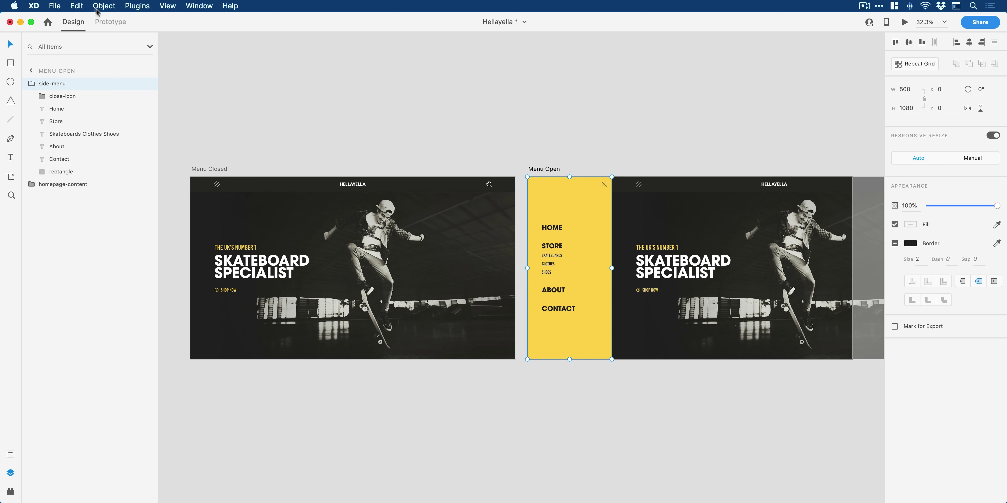
- Copy the side-menu group from Menu Open and paste it onto Menu Closed
{"action": "left_click", "coordinate": [75, 5]}
{"action": "left_click", "coordinate": [86, 55]}
{"action": "scroll", "coordinate": [555, 222], "scroll_direction": "left", "scroll_amount": 5}
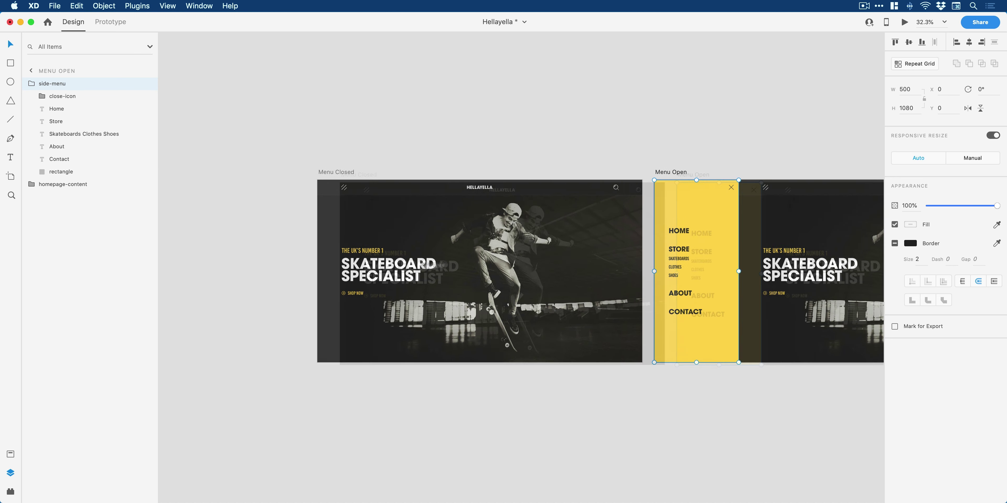
{"action": "left_click", "coordinate": [557, 226]}
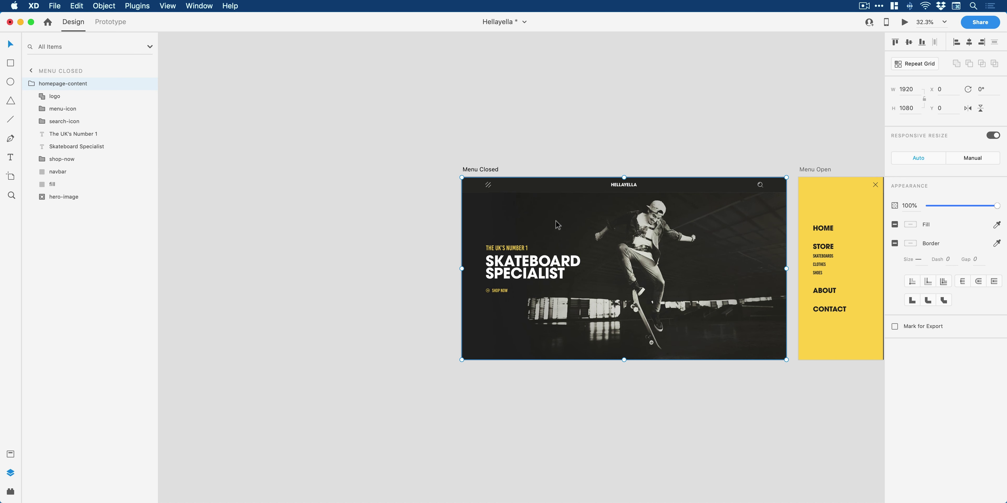
{"action": "left_click", "coordinate": [85, 8]}
{"action": "left_click", "coordinate": [86, 65]}
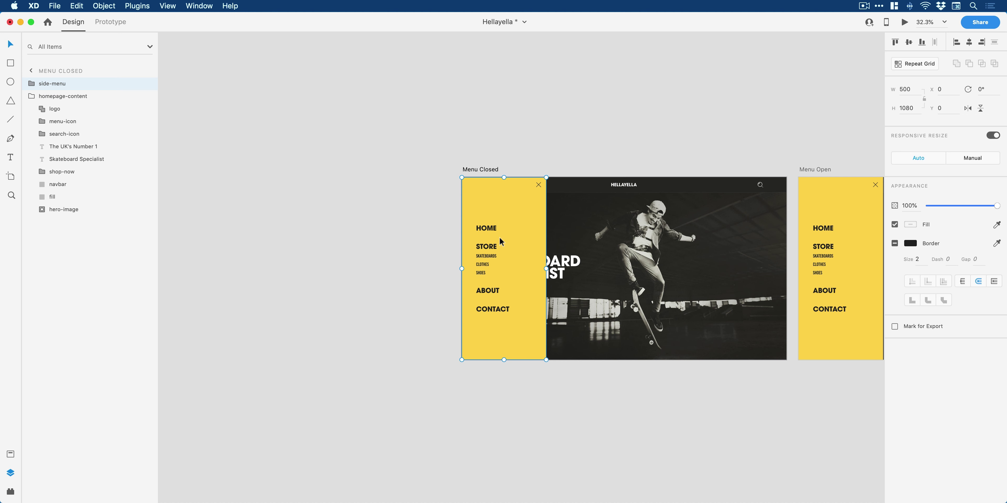
- Drag the pasted side menu just beyond Menu Closed's left edge, to X -691
{"action": "left_click_drag", "start_coordinate": [500, 236], "coordinate": [357, 235]}
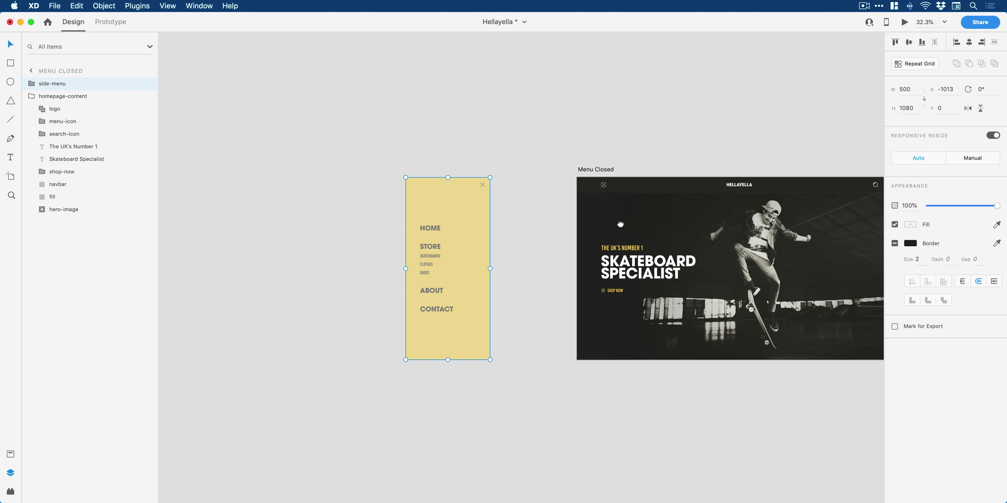
{"action": "scroll", "coordinate": [532, 176], "scroll_direction": "right", "scroll_amount": 5}
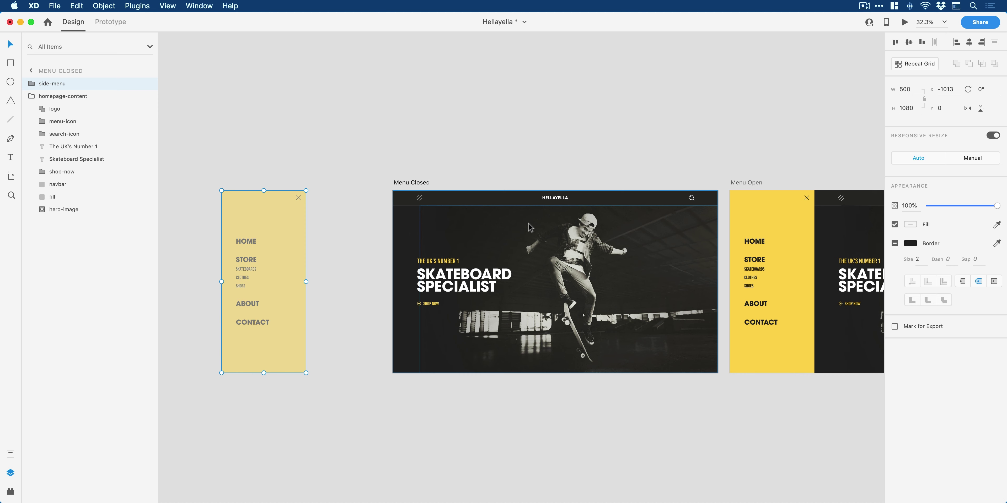
{"action": "left_click_drag", "start_coordinate": [247, 230], "coordinate": [302, 219]}
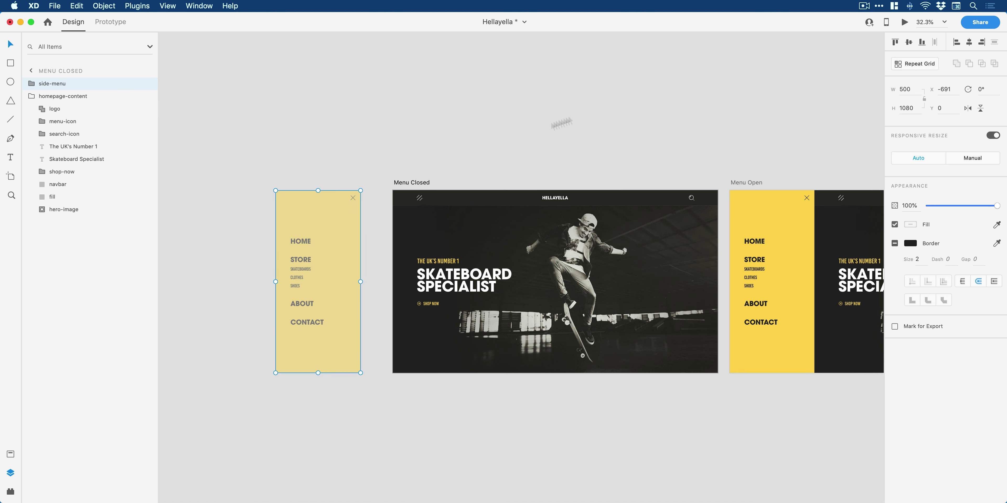
{"action": "left_click", "coordinate": [903, 24]}
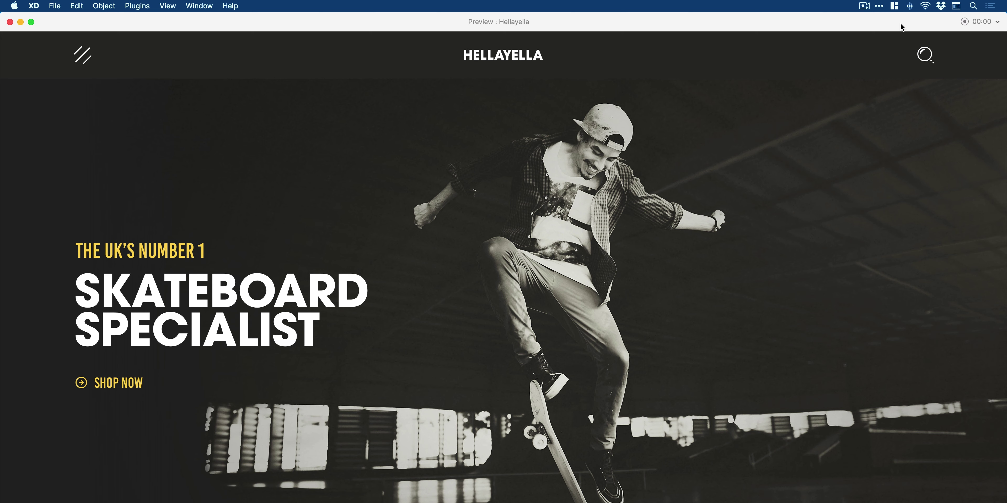
{"action": "left_click", "coordinate": [84, 61]}
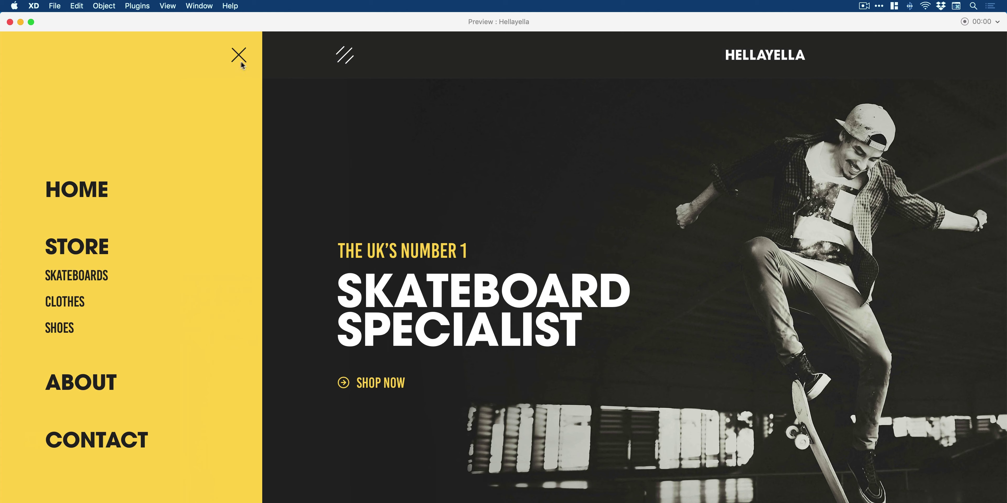
{"action": "left_click", "coordinate": [239, 58]}
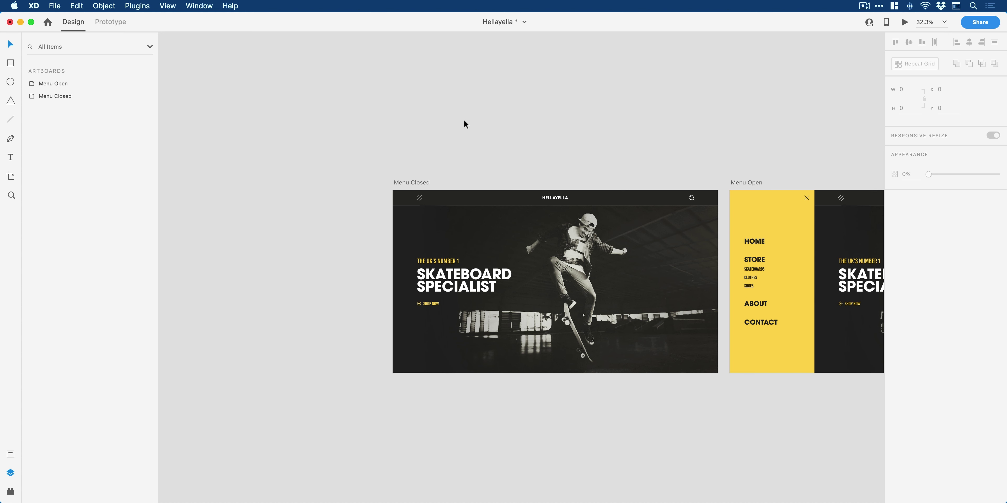
- Zoom in on the side menu and move the HOME text left out of the yellow panel
{"action": "left_click", "coordinate": [473, 279]}
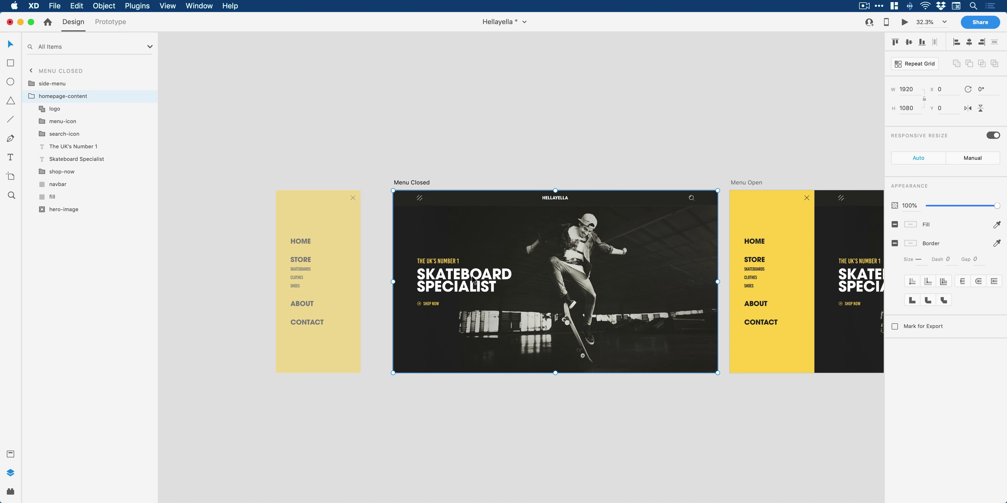
{"action": "key", "text": "z"}
{"action": "left_click", "coordinate": [336, 280]}
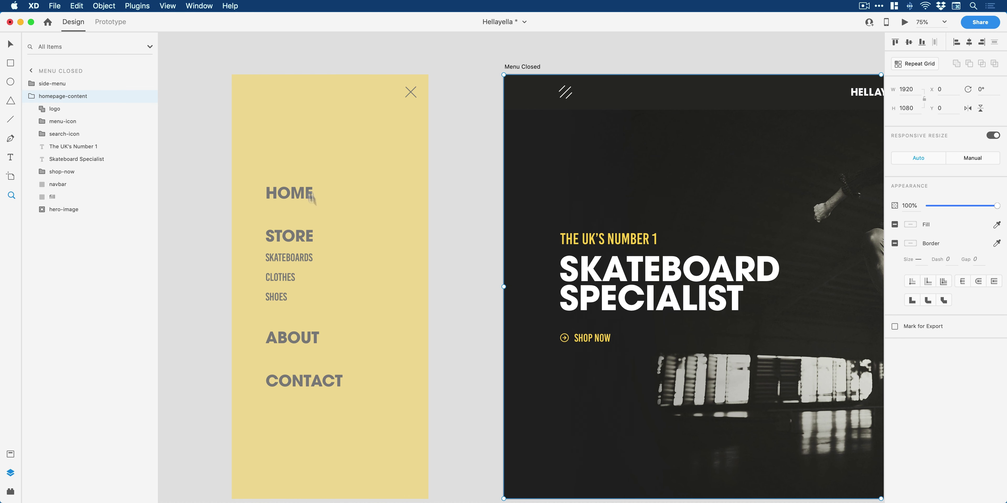
{"action": "key", "text": "v"}
{"action": "left_click_drag", "start_coordinate": [320, 245], "coordinate": [358, 245]}
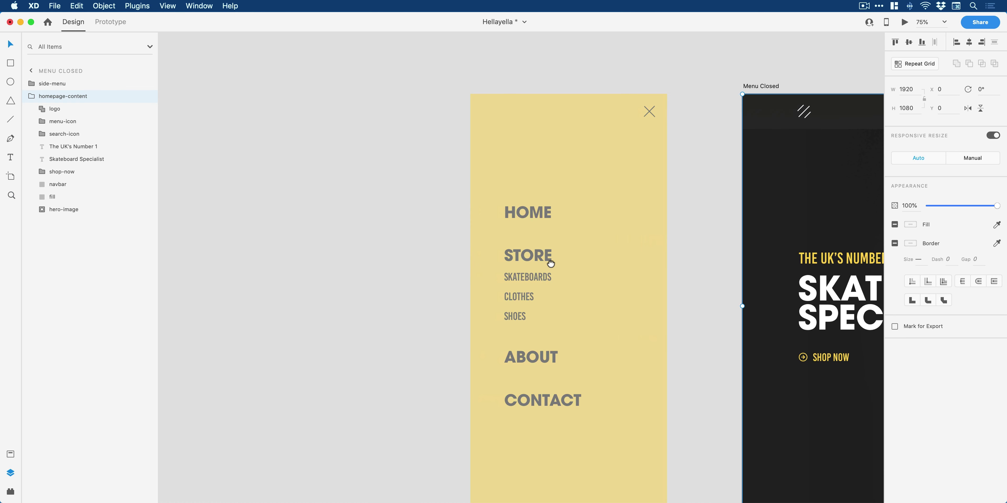
{"action": "double_click", "coordinate": [549, 216]}
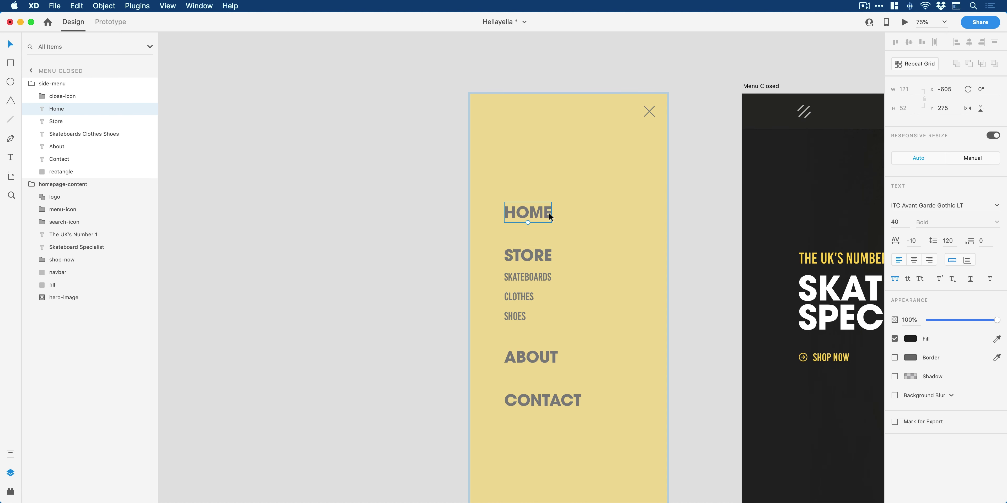
{"action": "left_click_drag", "start_coordinate": [531, 216], "coordinate": [423, 217]}
- Move STORE with its sublinks, then ABOUT and CONTACT, progressively further left
{"action": "left_click", "coordinate": [529, 253]}
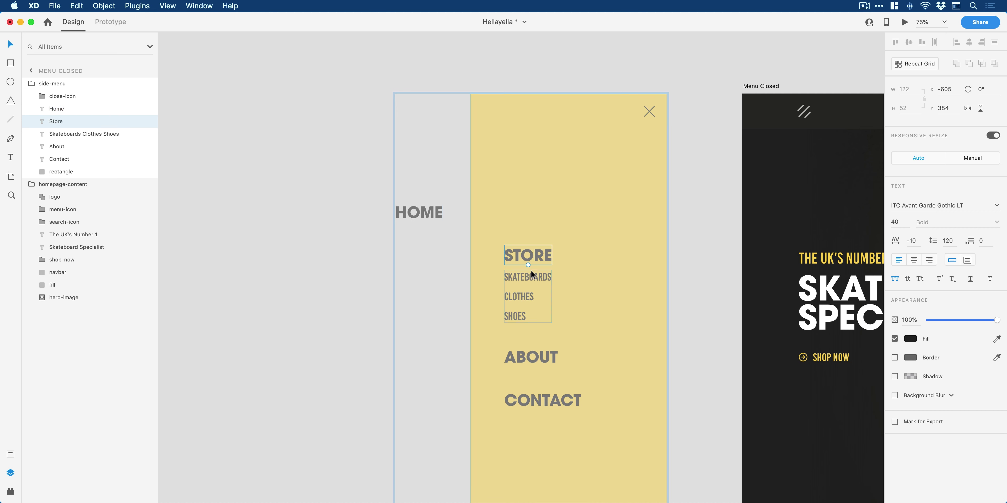
{"action": "left_click", "coordinate": [530, 275], "text": "shift"}
{"action": "left_click_drag", "start_coordinate": [534, 253], "coordinate": [347, 235]}
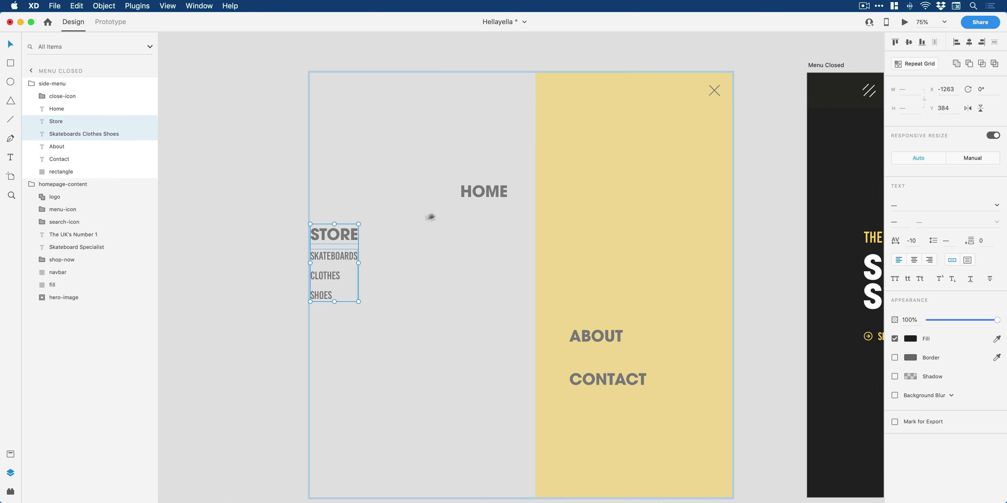
{"action": "left_click", "coordinate": [601, 337]}
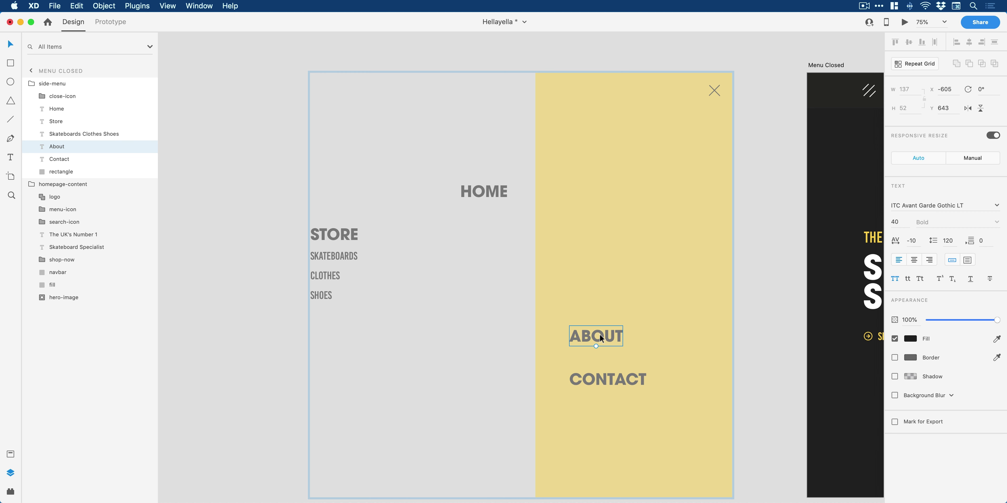
{"action": "key", "text": "super+minus"}
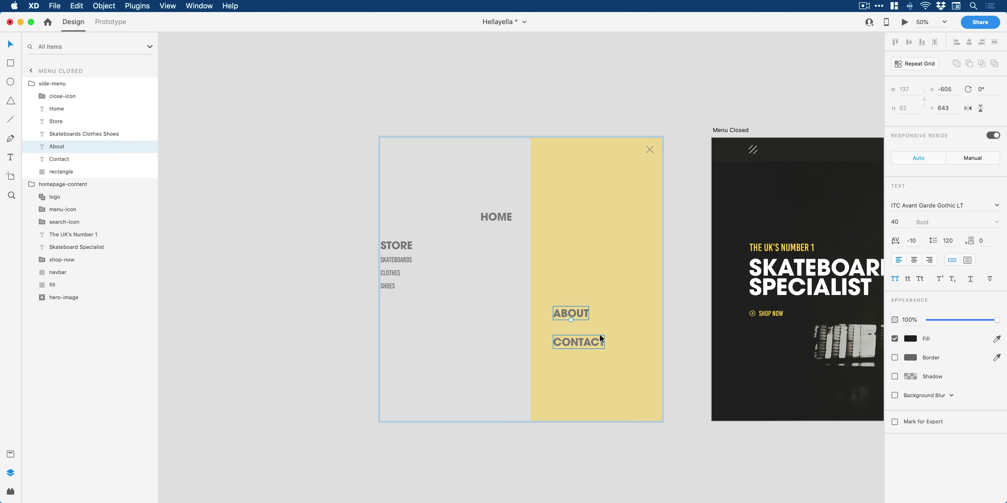
{"action": "left_click_drag", "start_coordinate": [579, 314], "coordinate": [299, 311]}
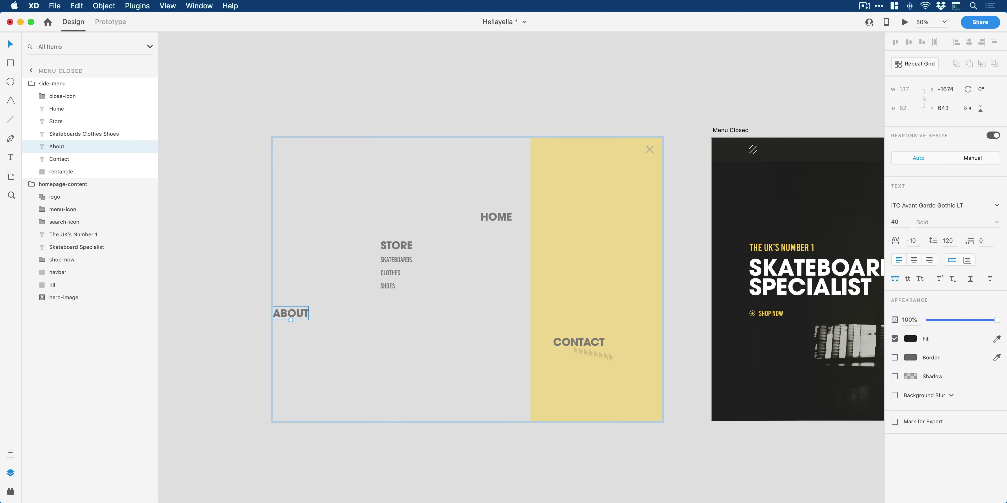
{"action": "left_click_drag", "start_coordinate": [603, 344], "coordinate": [195, 339]}
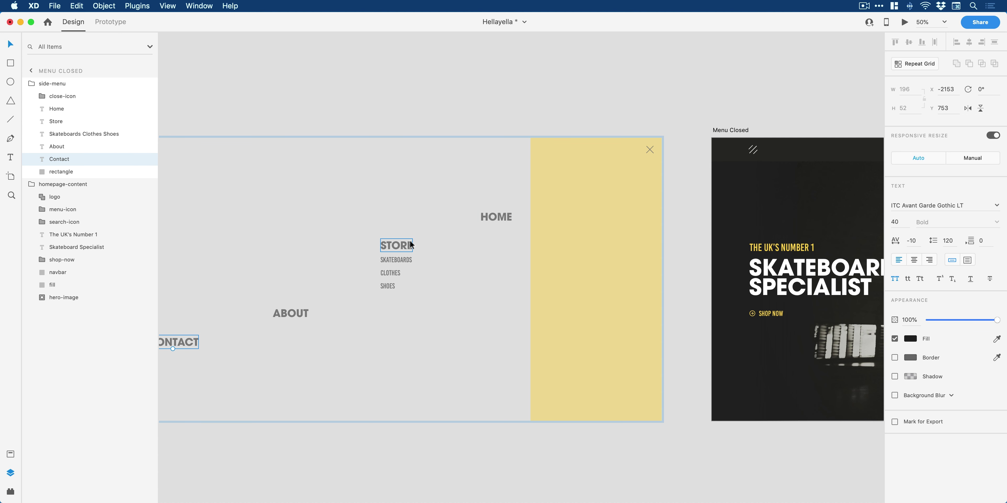
{"action": "left_click", "coordinate": [838, 78]}
{"action": "left_click", "coordinate": [904, 21]}
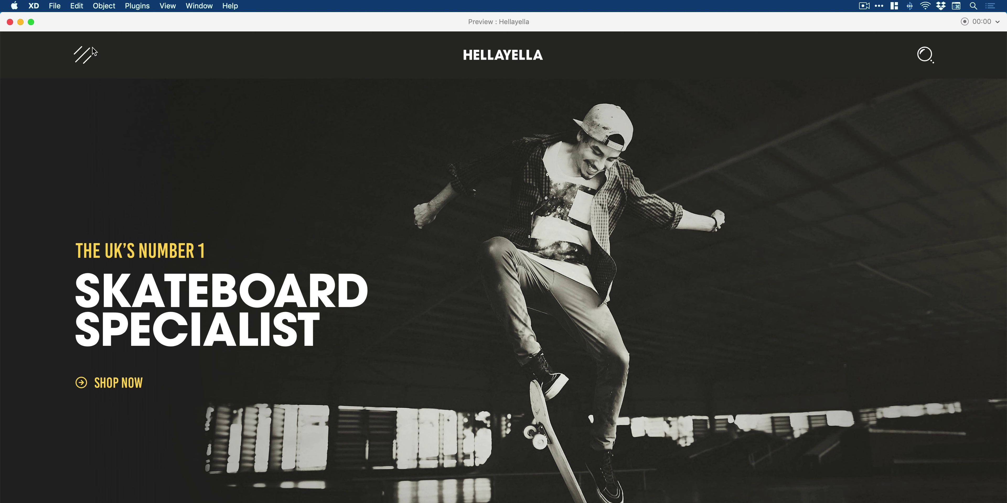
{"action": "left_click", "coordinate": [84, 54]}
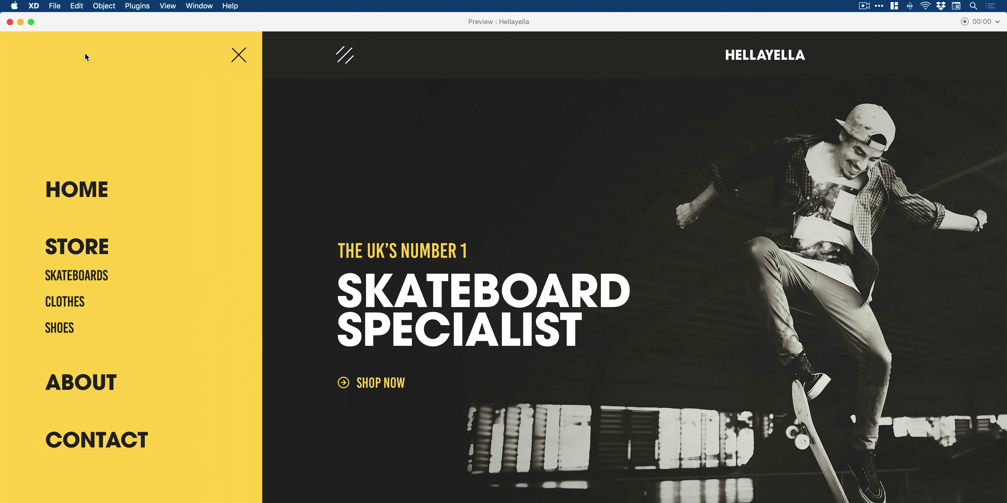
{"action": "key", "text": "super+w"}
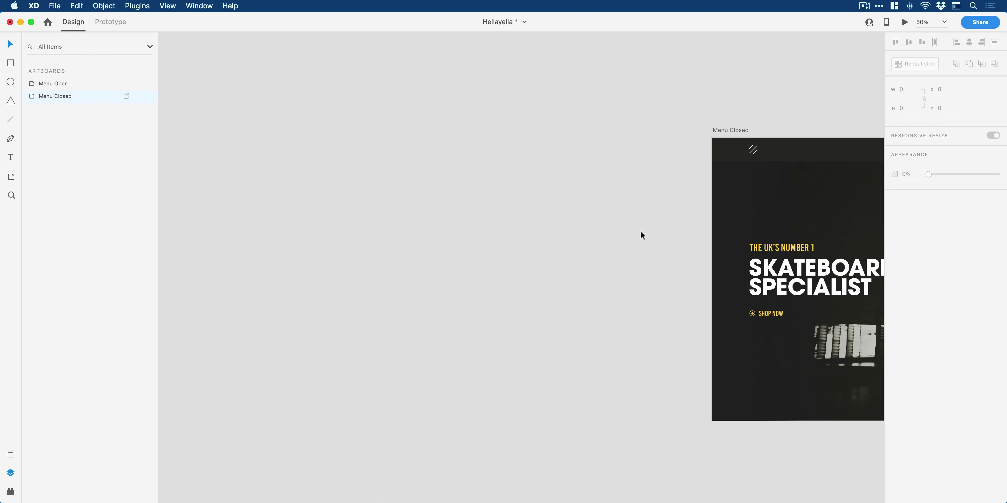
- Nudge the side-menu group and shift STORE with its sublinks further left
{"action": "key", "text": "super+z"}
{"action": "scroll", "coordinate": [702, 208], "scroll_direction": "left", "scroll_amount": 10}
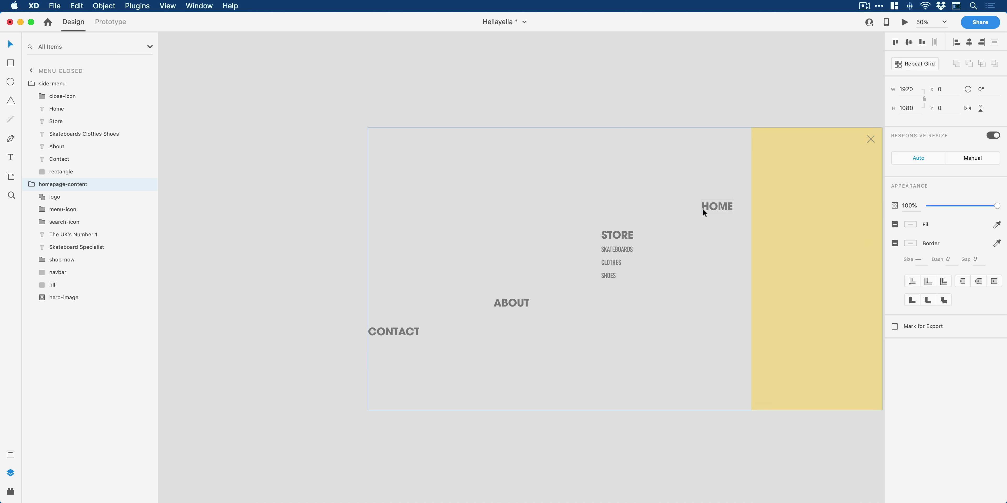
{"action": "mouse_move", "coordinate": [689, 213]}
{"action": "left_mouse_down"}
{"action": "mouse_move", "coordinate": [658, 213]}
{"action": "mouse_move", "coordinate": [717, 213]}
{"action": "mouse_move", "coordinate": [691, 206]}
{"action": "left_mouse_up"}
{"action": "double_click", "coordinate": [727, 207]}
{"action": "left_click", "coordinate": [616, 234]}
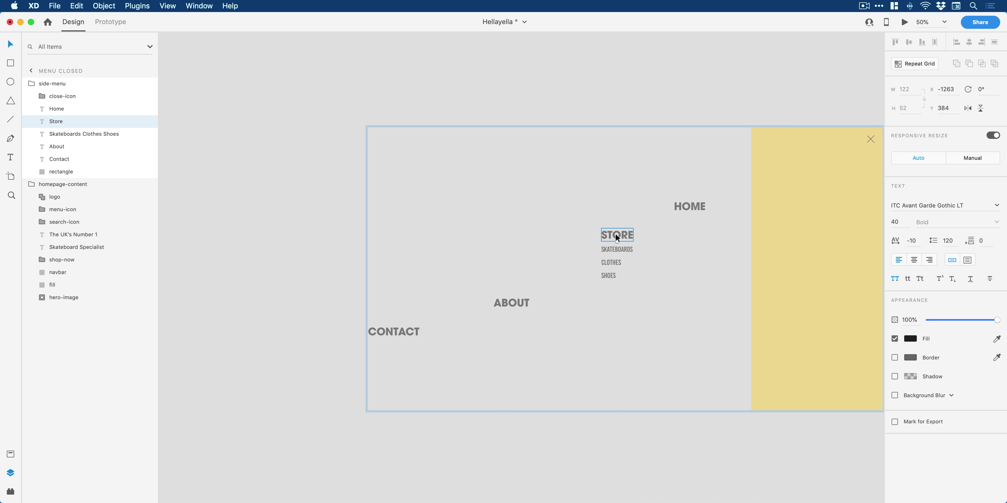
{"action": "left_click", "coordinate": [613, 256], "text": "shift"}
{"action": "left_click_drag", "start_coordinate": [612, 234], "coordinate": [494, 235]}
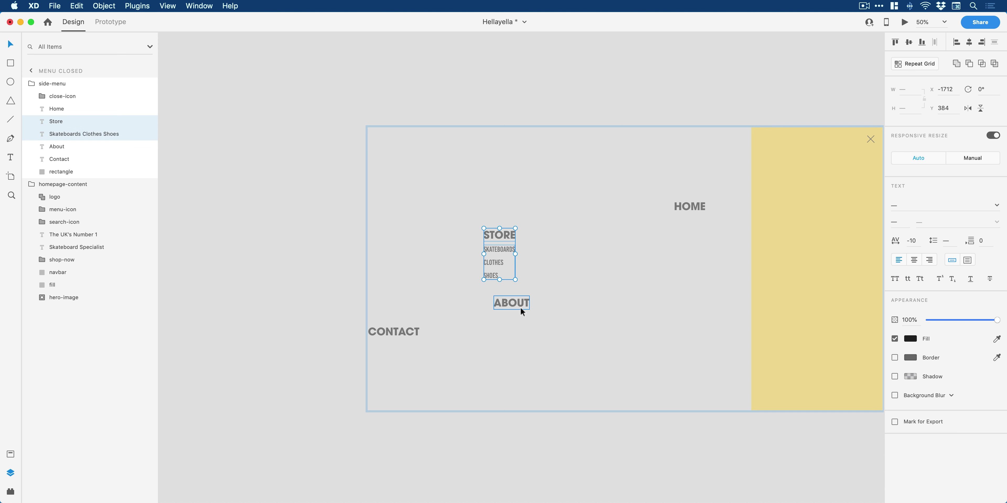
- Push ABOUT and CONTACT further left, widening their gaps, and bring Menu Closed into view
{"action": "left_click_drag", "start_coordinate": [520, 309], "coordinate": [313, 310]}
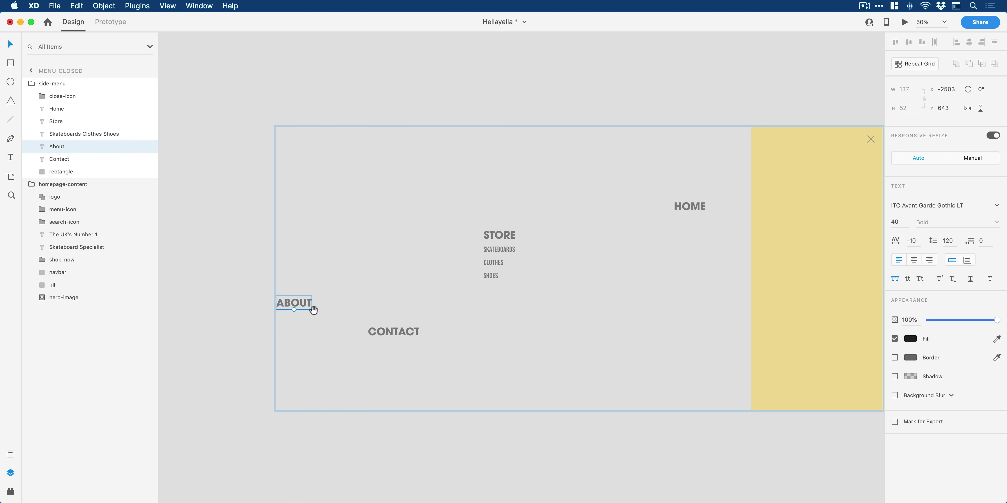
{"action": "left_click_drag", "start_coordinate": [442, 340], "coordinate": [296, 314]}
{"action": "left_click_drag", "start_coordinate": [730, 195], "coordinate": [427, 209]}
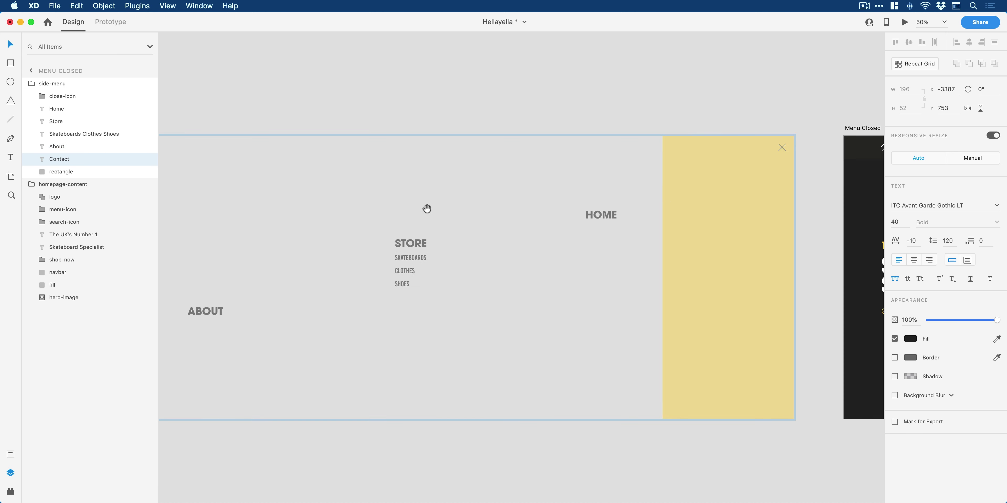
{"action": "left_click_drag", "start_coordinate": [694, 192], "coordinate": [571, 204]}
{"action": "left_click", "coordinate": [907, 21]}
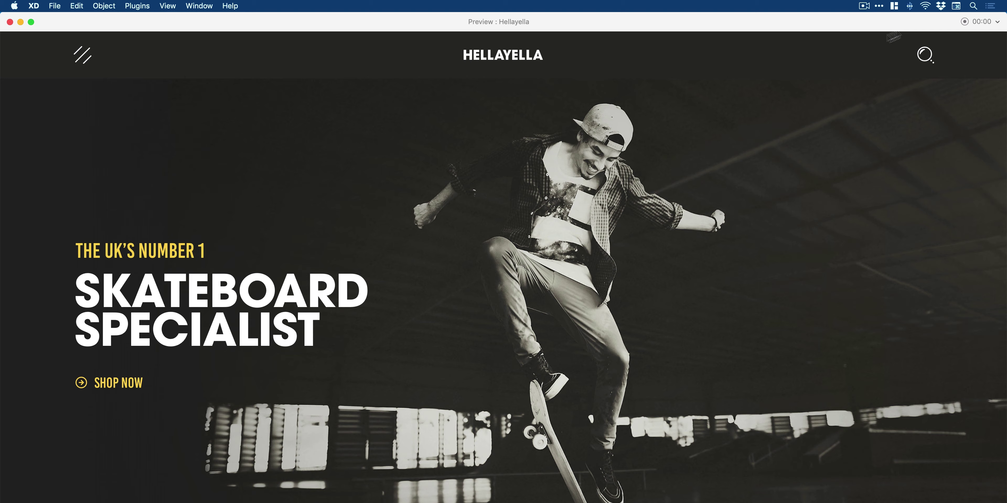
{"action": "left_click", "coordinate": [82, 57]}
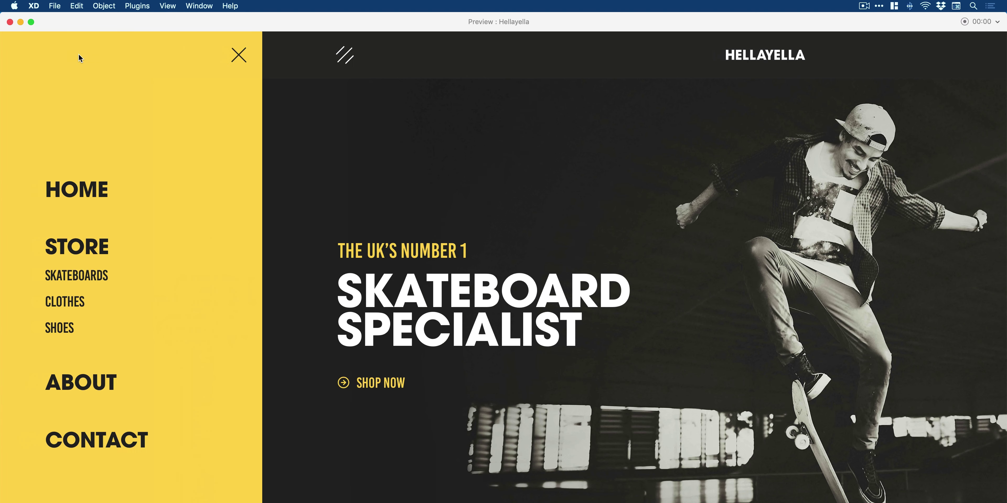
{"action": "left_click", "coordinate": [238, 59]}
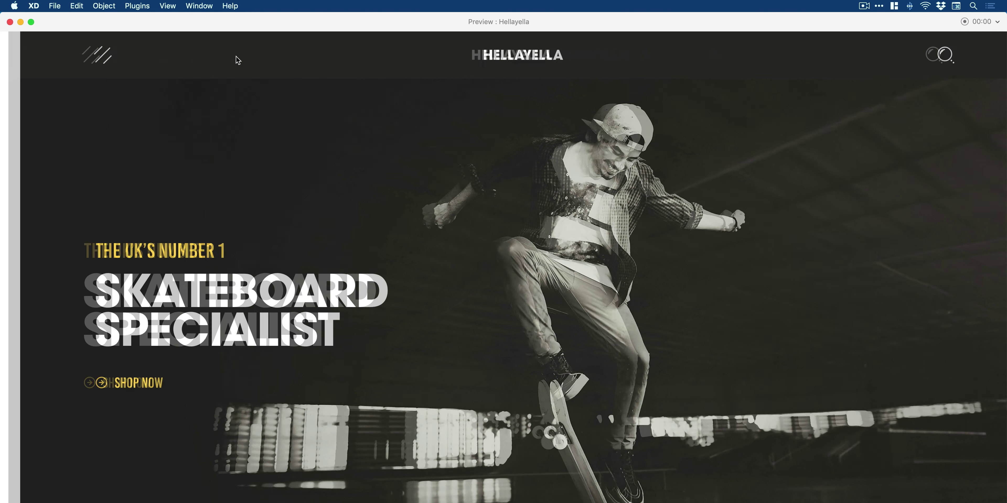
{"action": "left_click", "coordinate": [86, 60]}
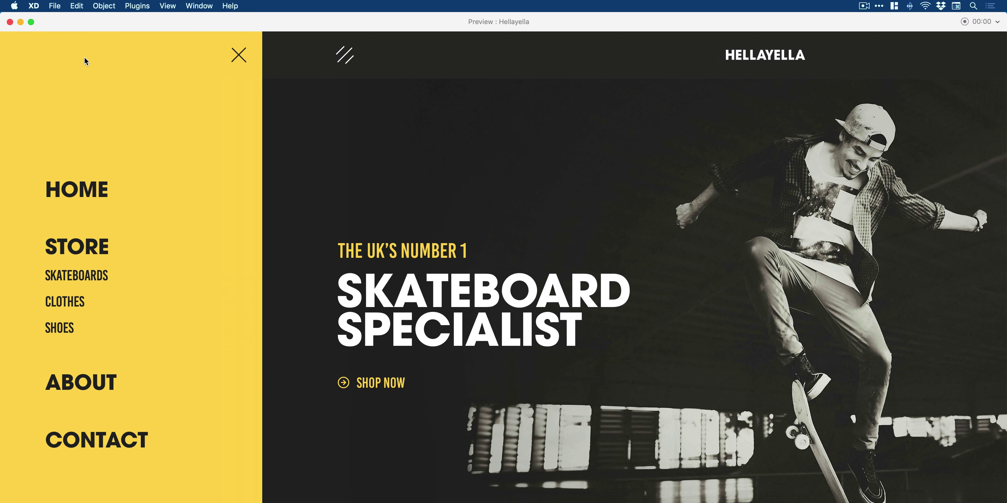
- Close the preview and bring the Menu Open artboard into view
{"action": "left_click", "coordinate": [242, 56]}
{"action": "key", "text": "super+w"}
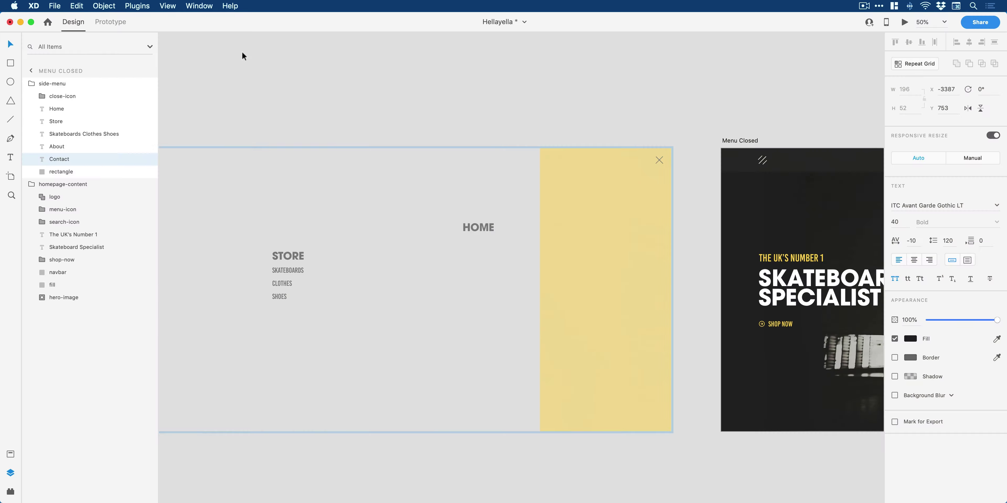
{"action": "left_click", "coordinate": [641, 101]}
{"action": "left_click_drag", "start_coordinate": [724, 123], "coordinate": [297, 162]}
- Set the menu icon inside homepage-content on Menu Open to 0% opacity
{"action": "left_click", "coordinate": [714, 167]}
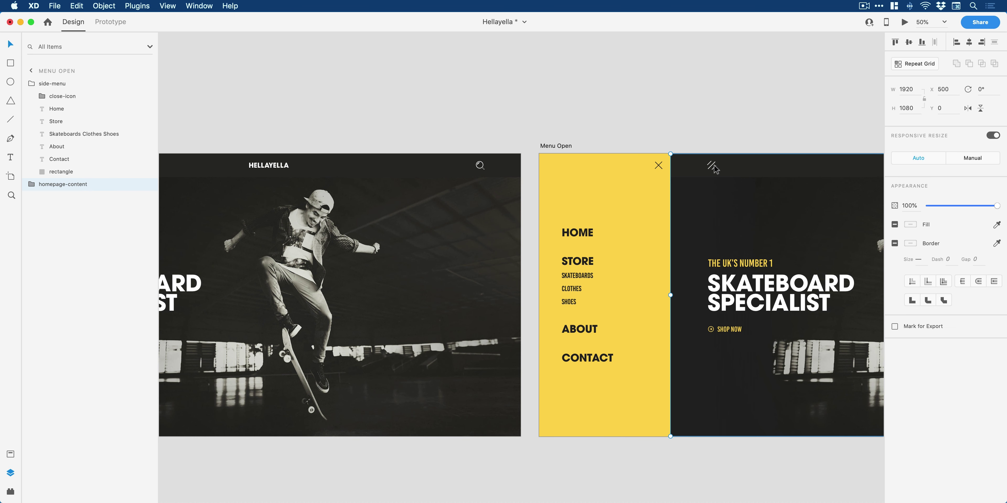
{"action": "double_click", "coordinate": [712, 167]}
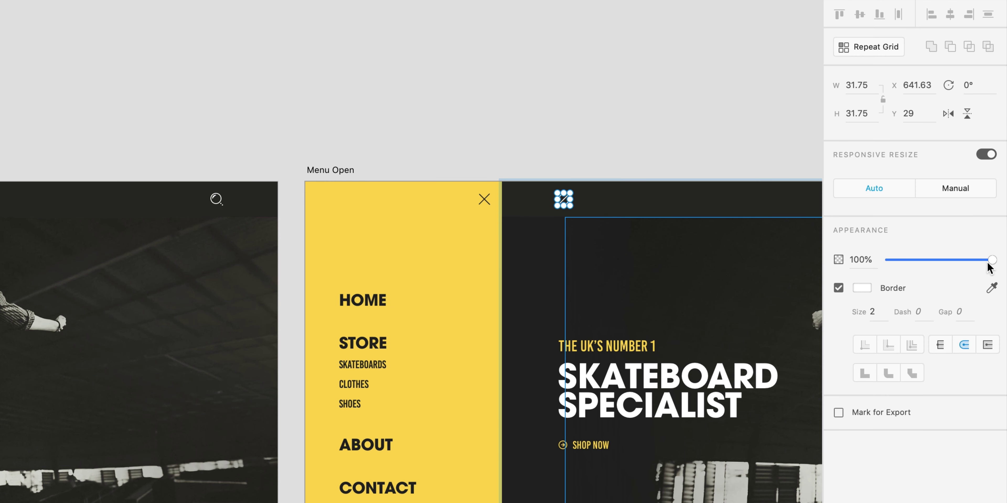
{"action": "left_click_drag", "start_coordinate": [992, 260], "coordinate": [953, 260]}
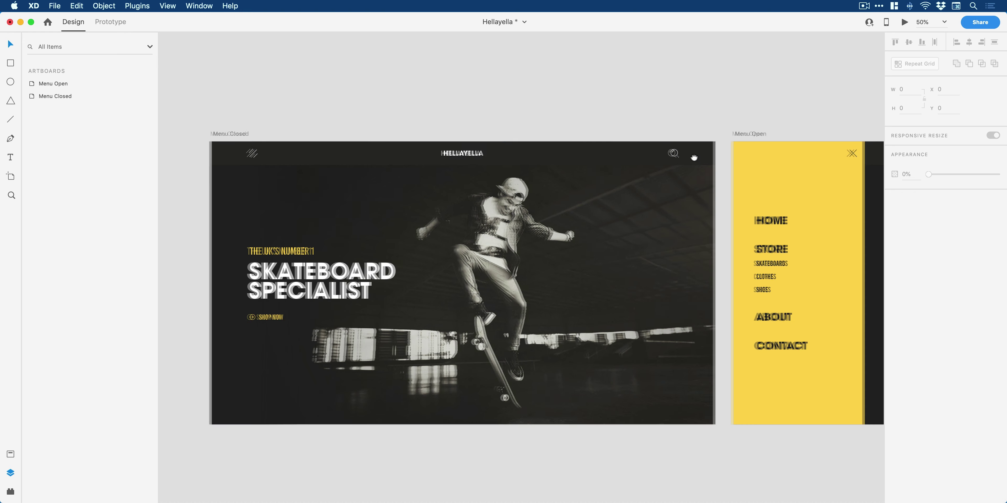
{"action": "scroll", "coordinate": [692, 153], "scroll_direction": "right", "scroll_amount": 5}
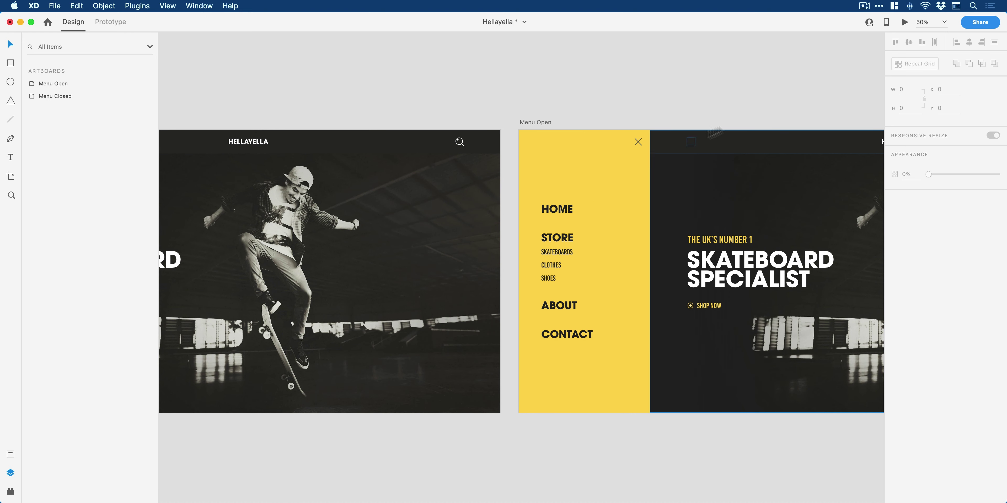
- Preview the homepage in a narrower window and test the side menu opening and closing
{"action": "left_click", "coordinate": [902, 22]}
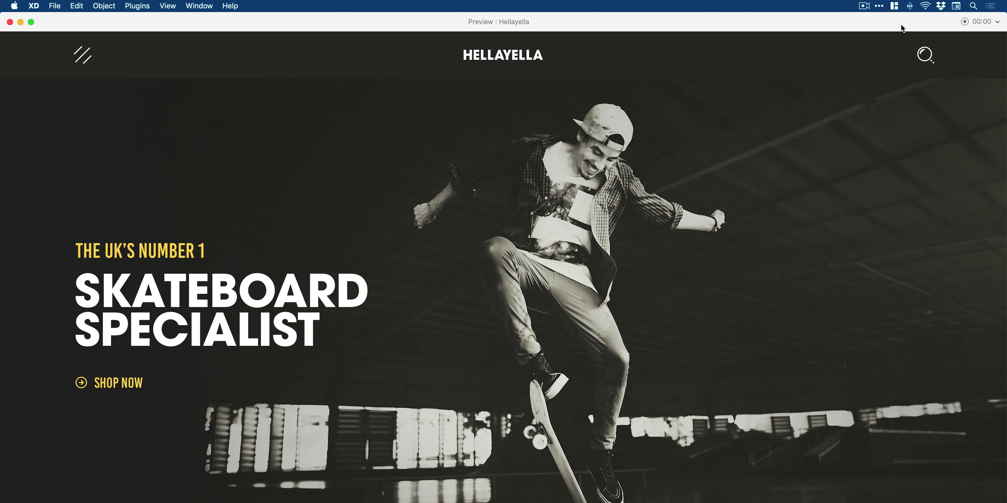
{"action": "left_click_drag", "start_coordinate": [1006, 502], "coordinate": [925, 502]}
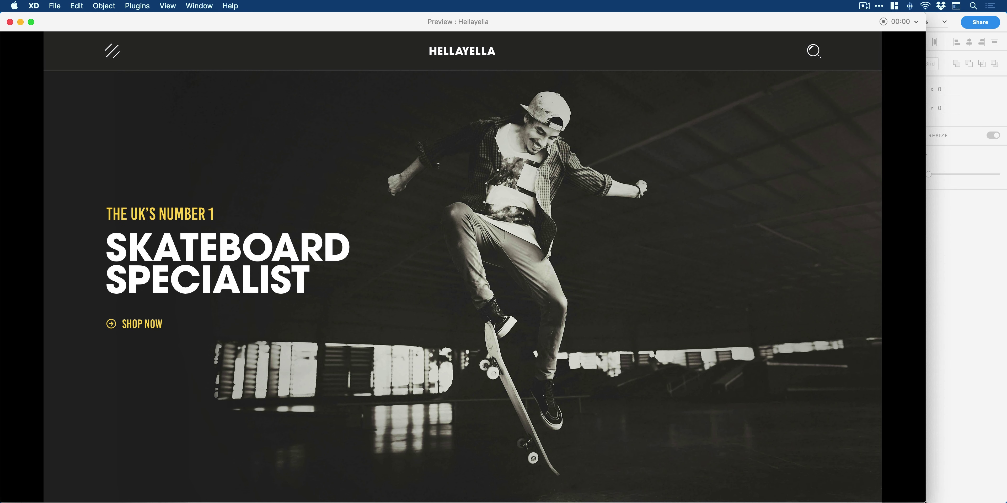
{"action": "left_click", "coordinate": [113, 55]}
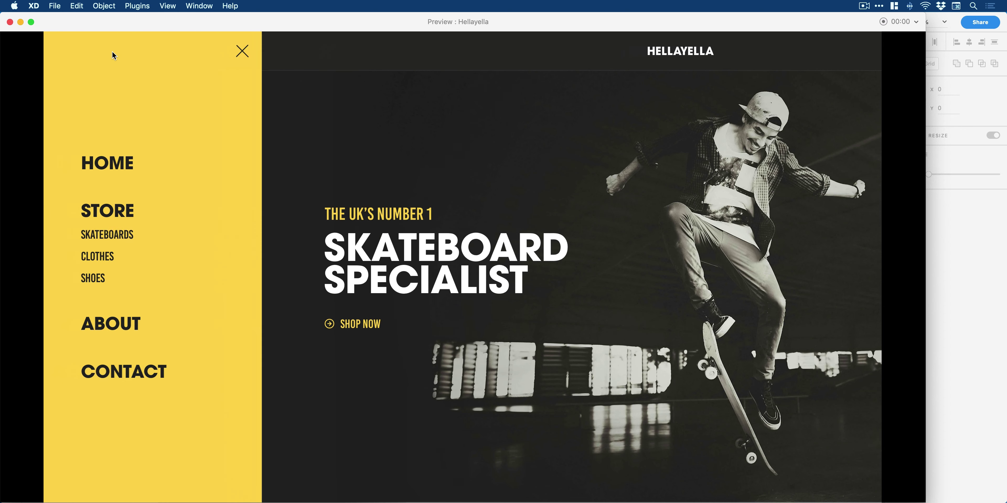
{"action": "left_click", "coordinate": [242, 52]}
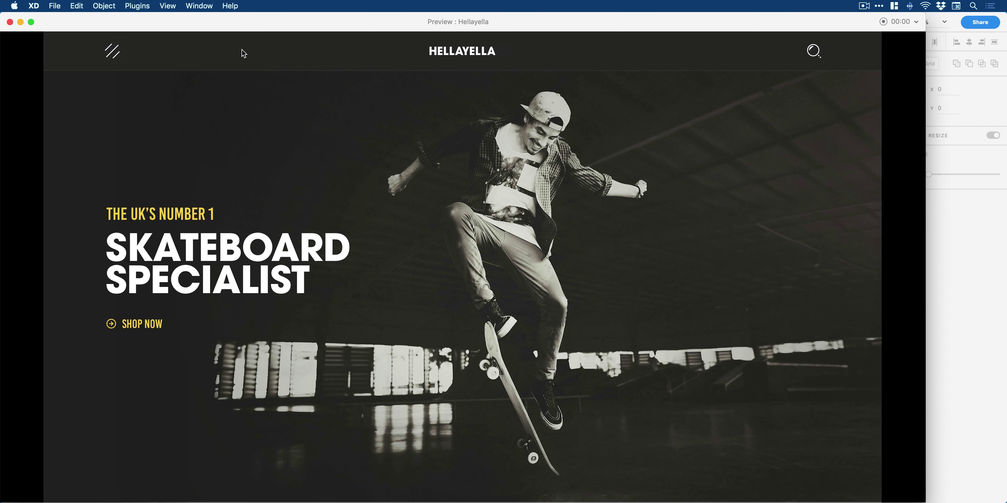